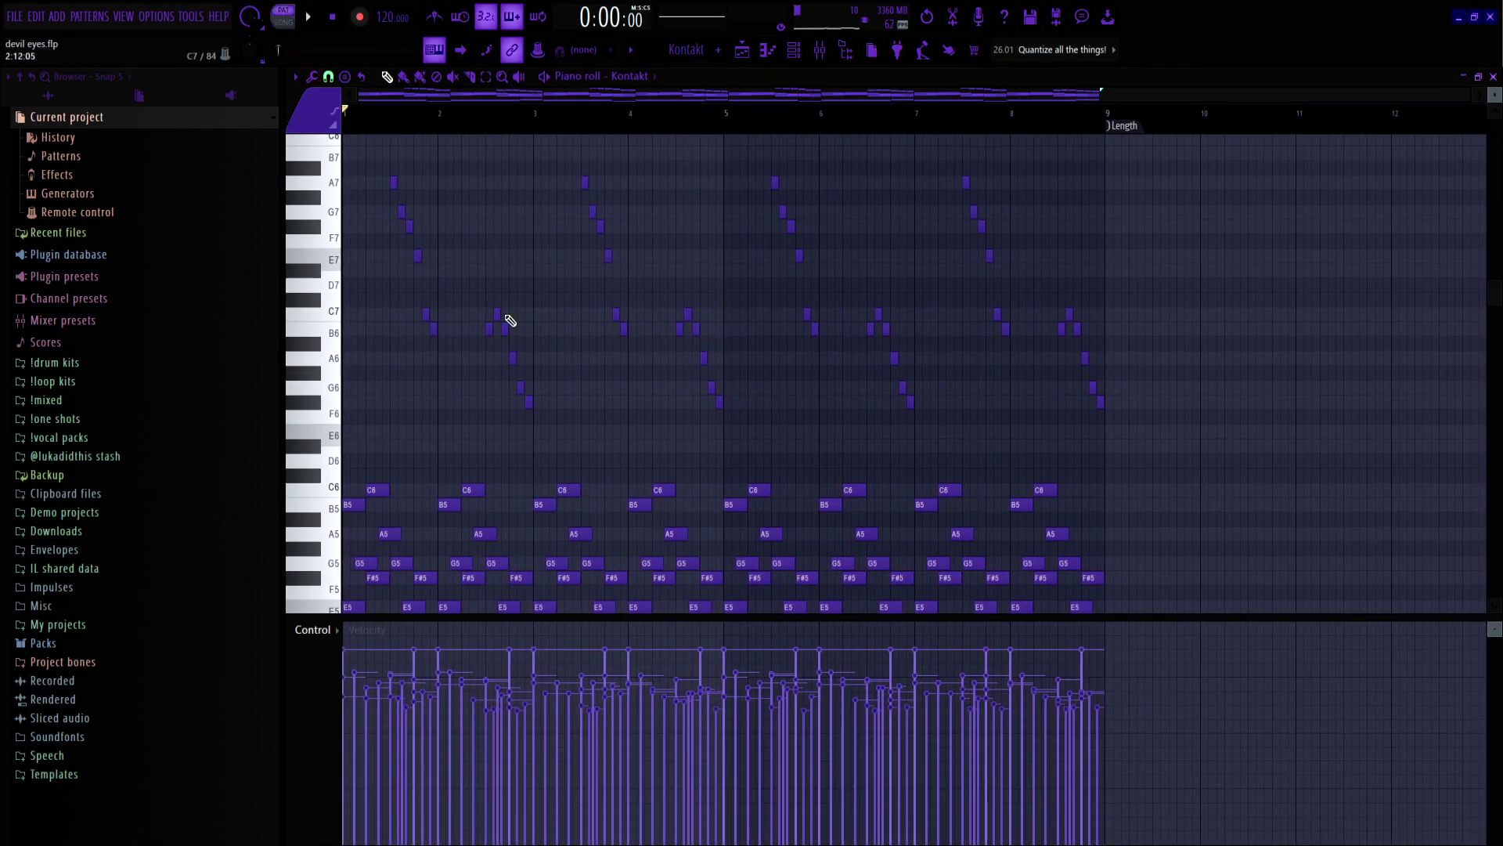
Scroll to the lower notes and play the Kontakt chord-and-arpeggio pattern
{"action": "scroll", "coordinate": [509, 321], "scroll_direction": "down", "scroll_amount": 3}
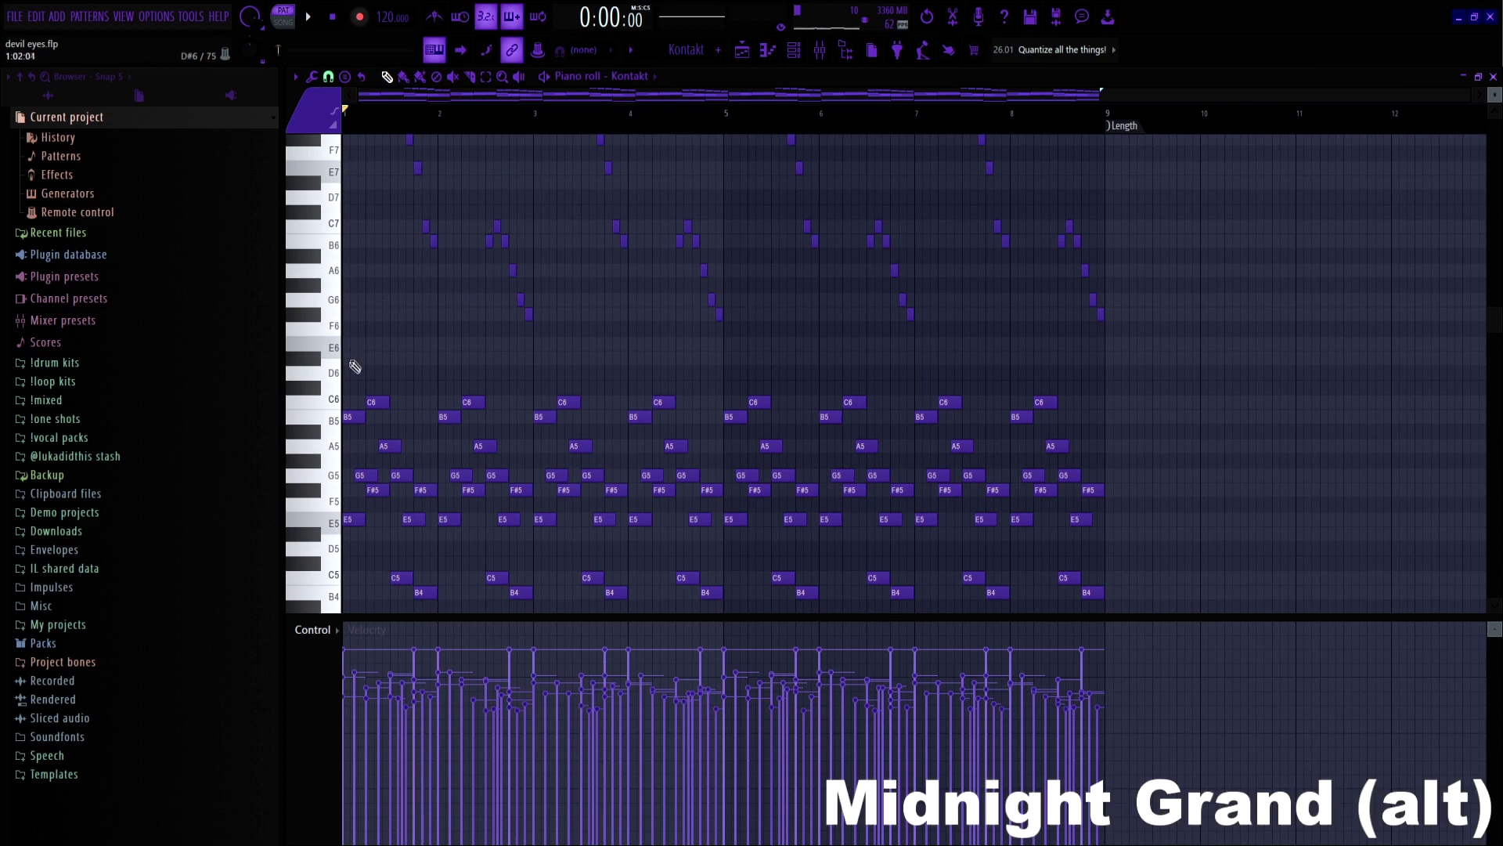
{"action": "key", "text": "space"}
{"action": "key", "text": "space"}
{"action": "key", "text": "space"}
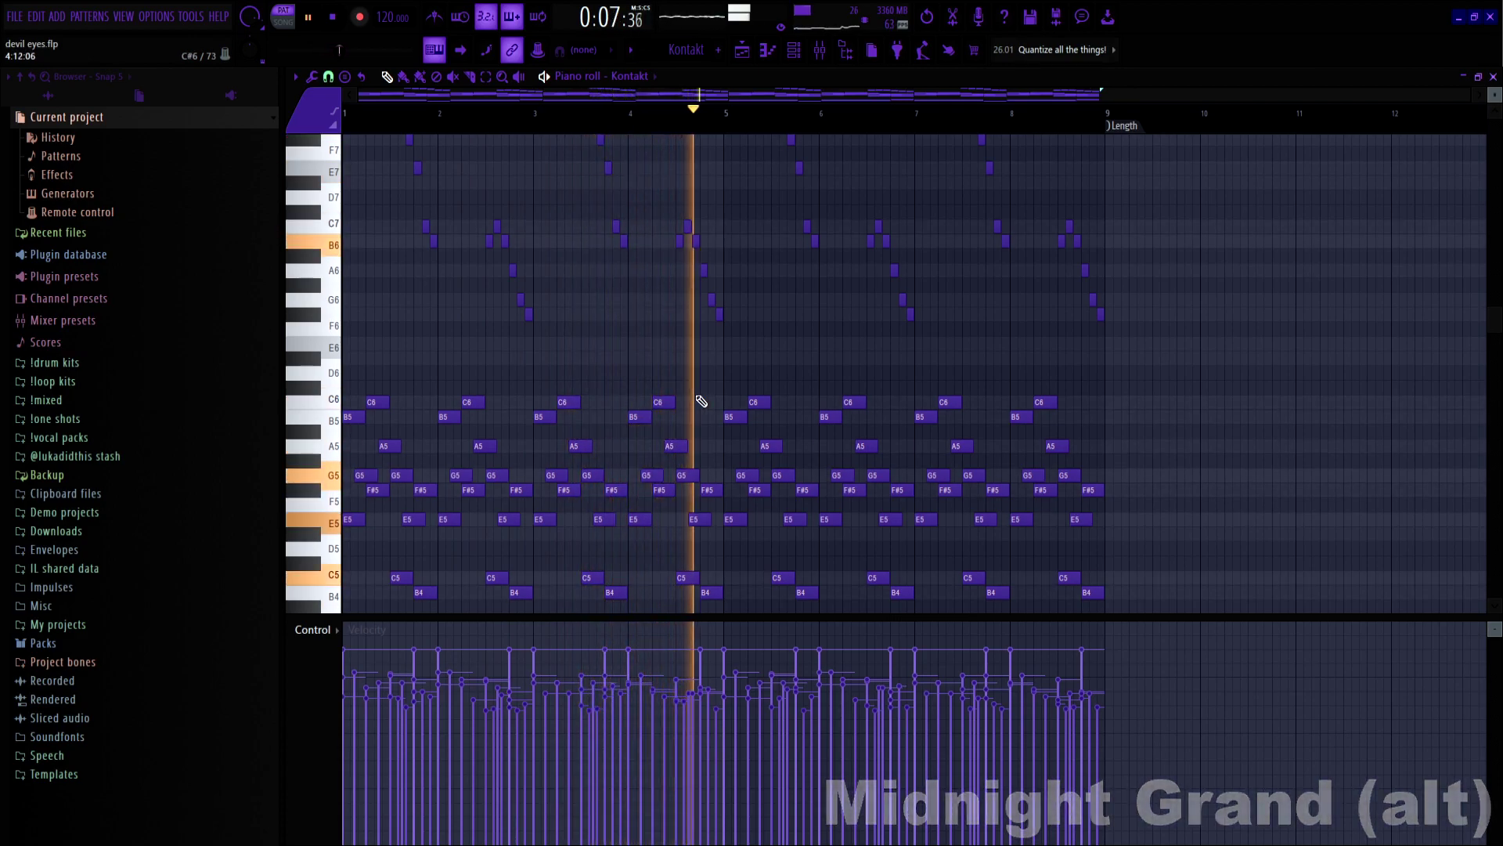
Stop playback and inspect insert 1's Fruity parametric EQ 2 in the Mixer
{"action": "key", "text": "space"}
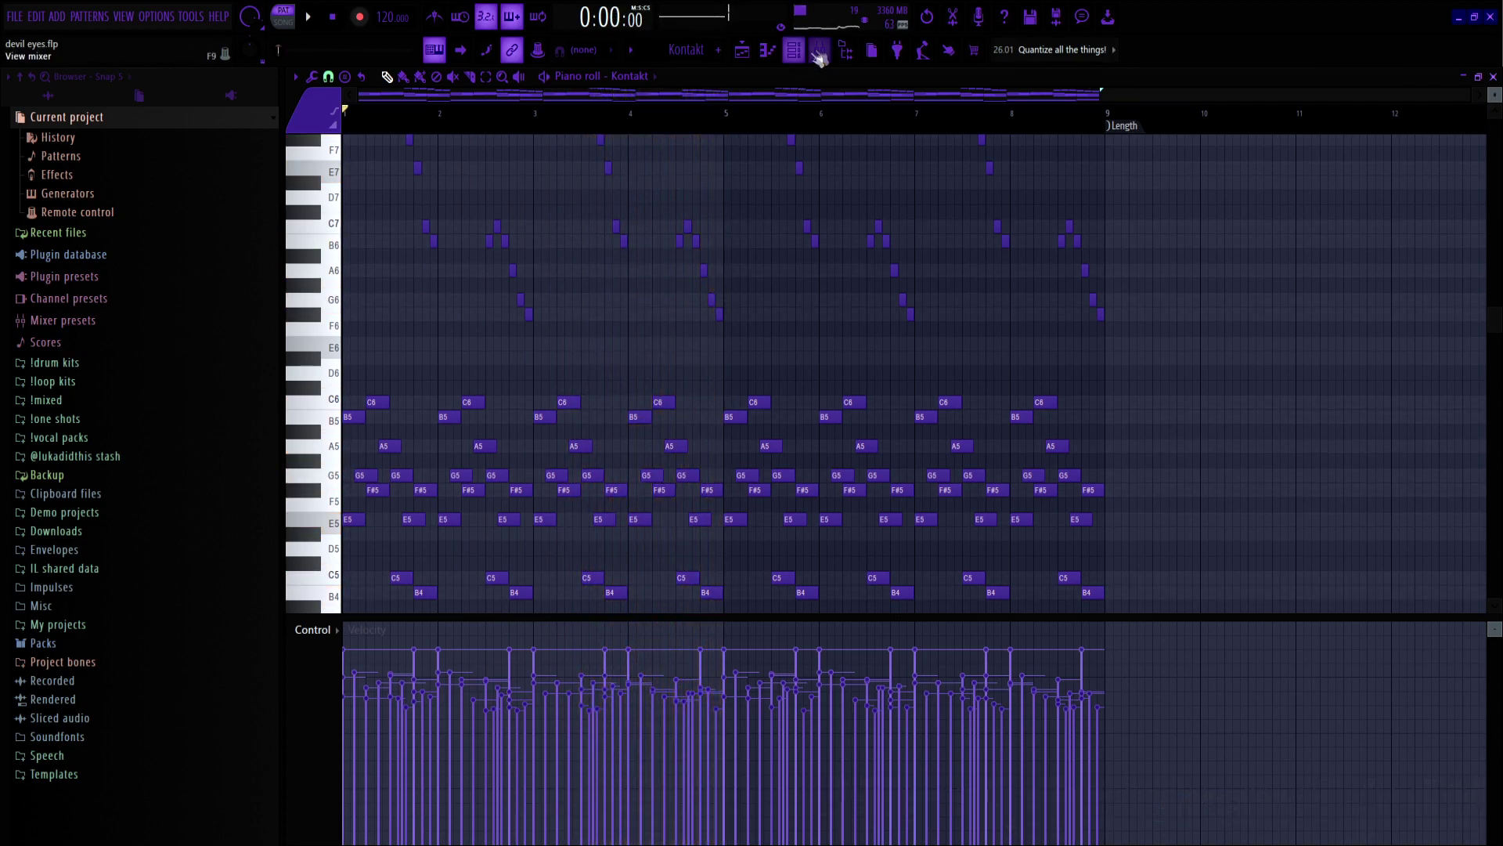
{"action": "left_click", "coordinate": [819, 51]}
{"action": "left_click", "coordinate": [396, 479]}
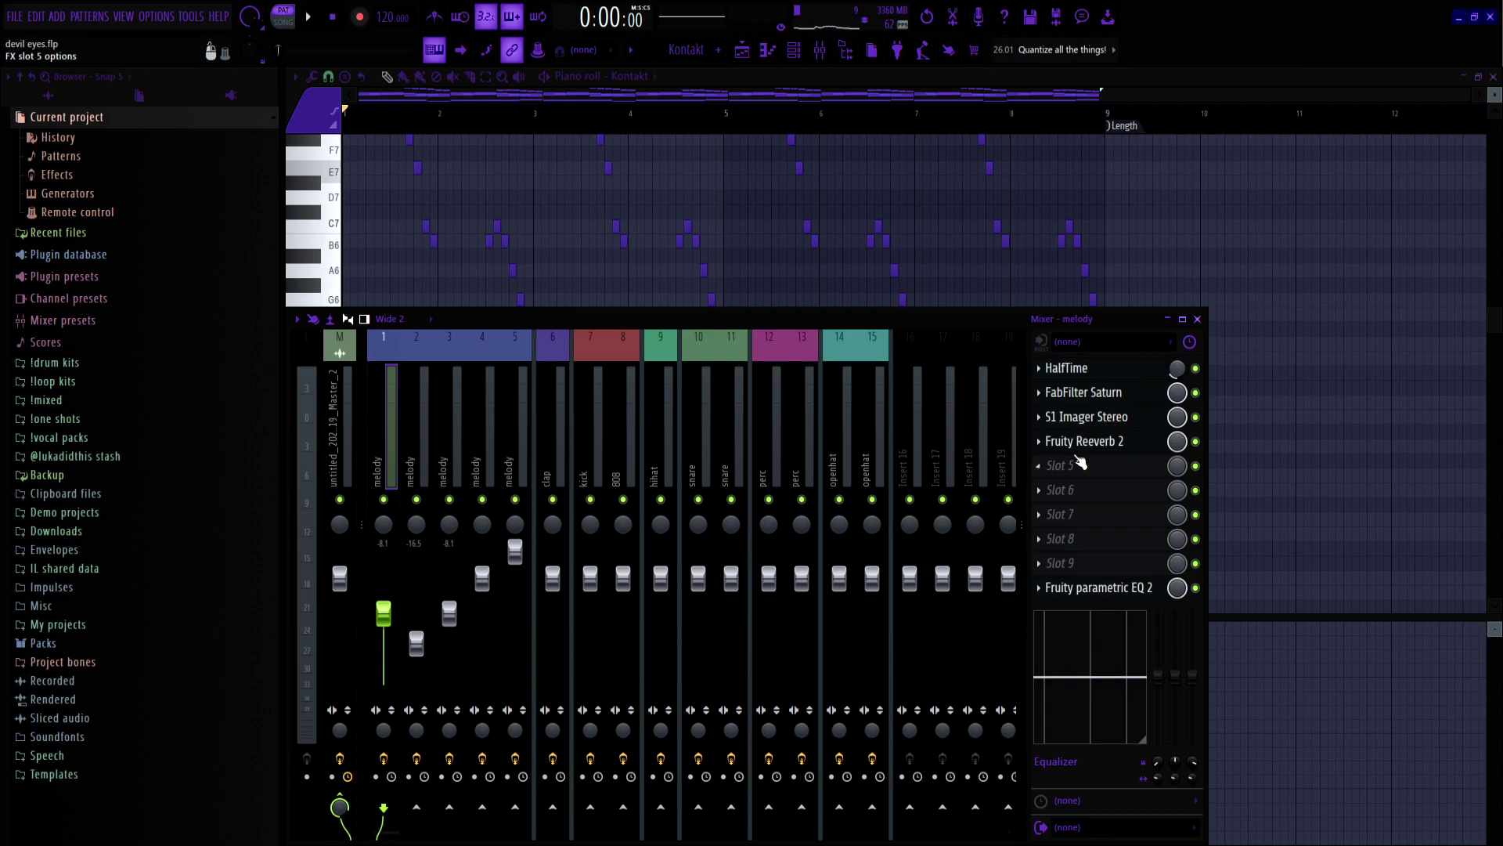
{"action": "left_click", "coordinate": [1125, 589]}
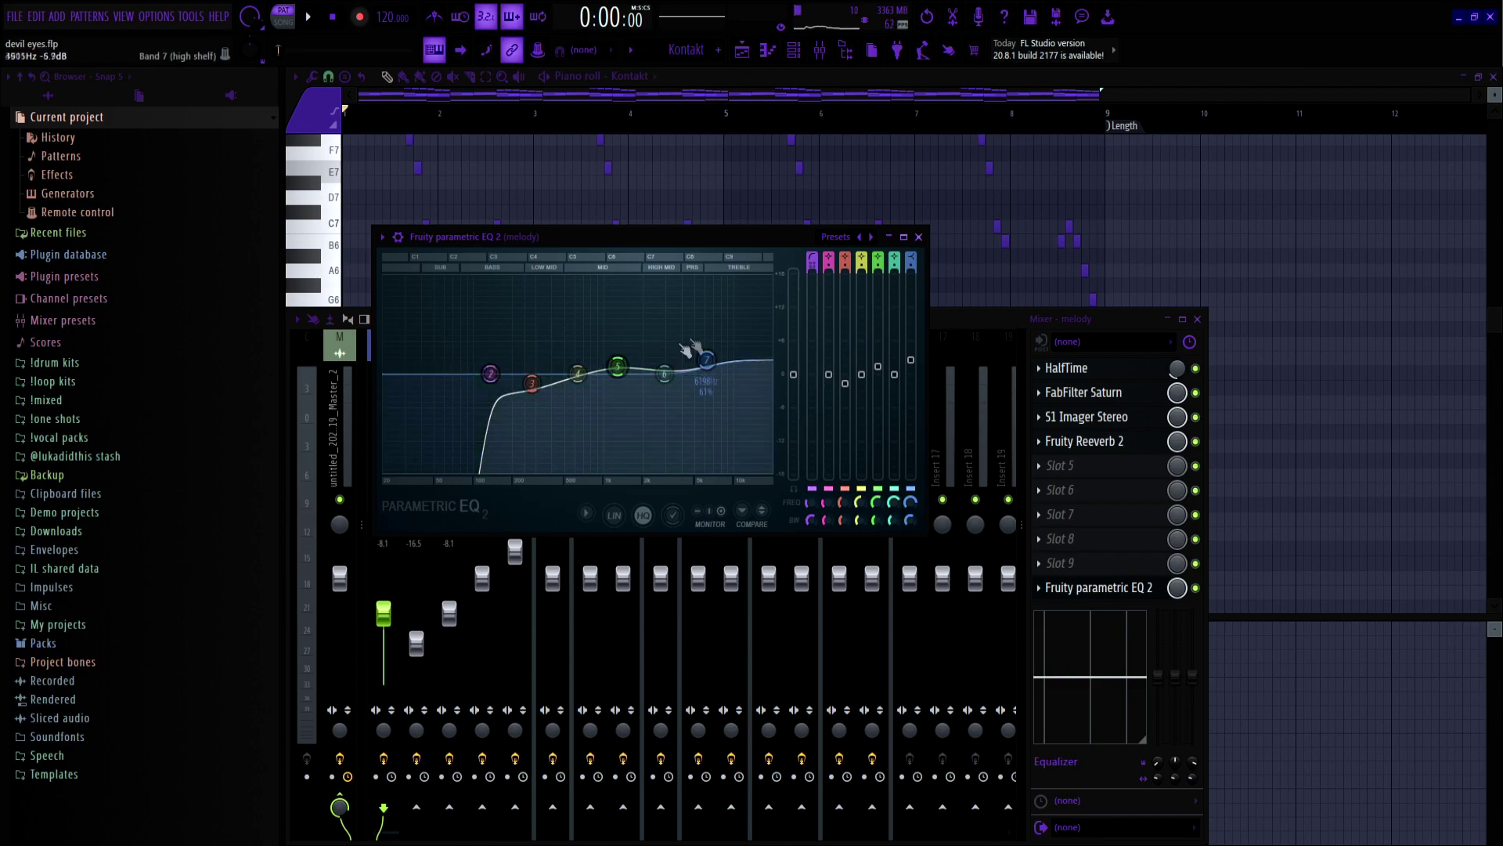
{"action": "left_click", "coordinate": [919, 237]}
{"action": "key", "text": "Escape"}
Replay the melody while toggling the Mixer, ending with playback stopped
{"action": "left_click", "coordinate": [833, 49]}
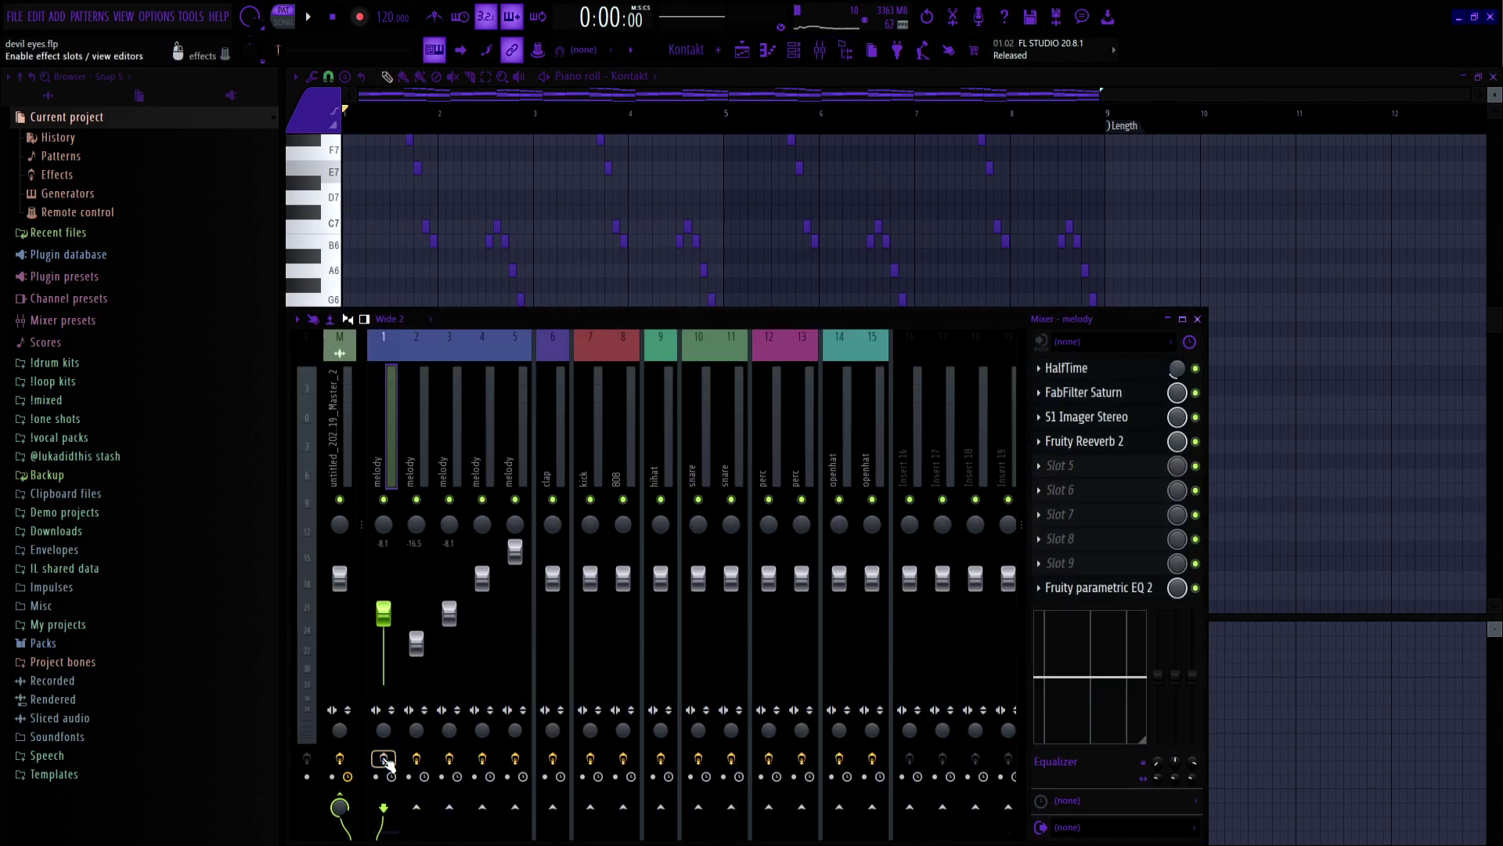
{"action": "key", "text": "Escape"}
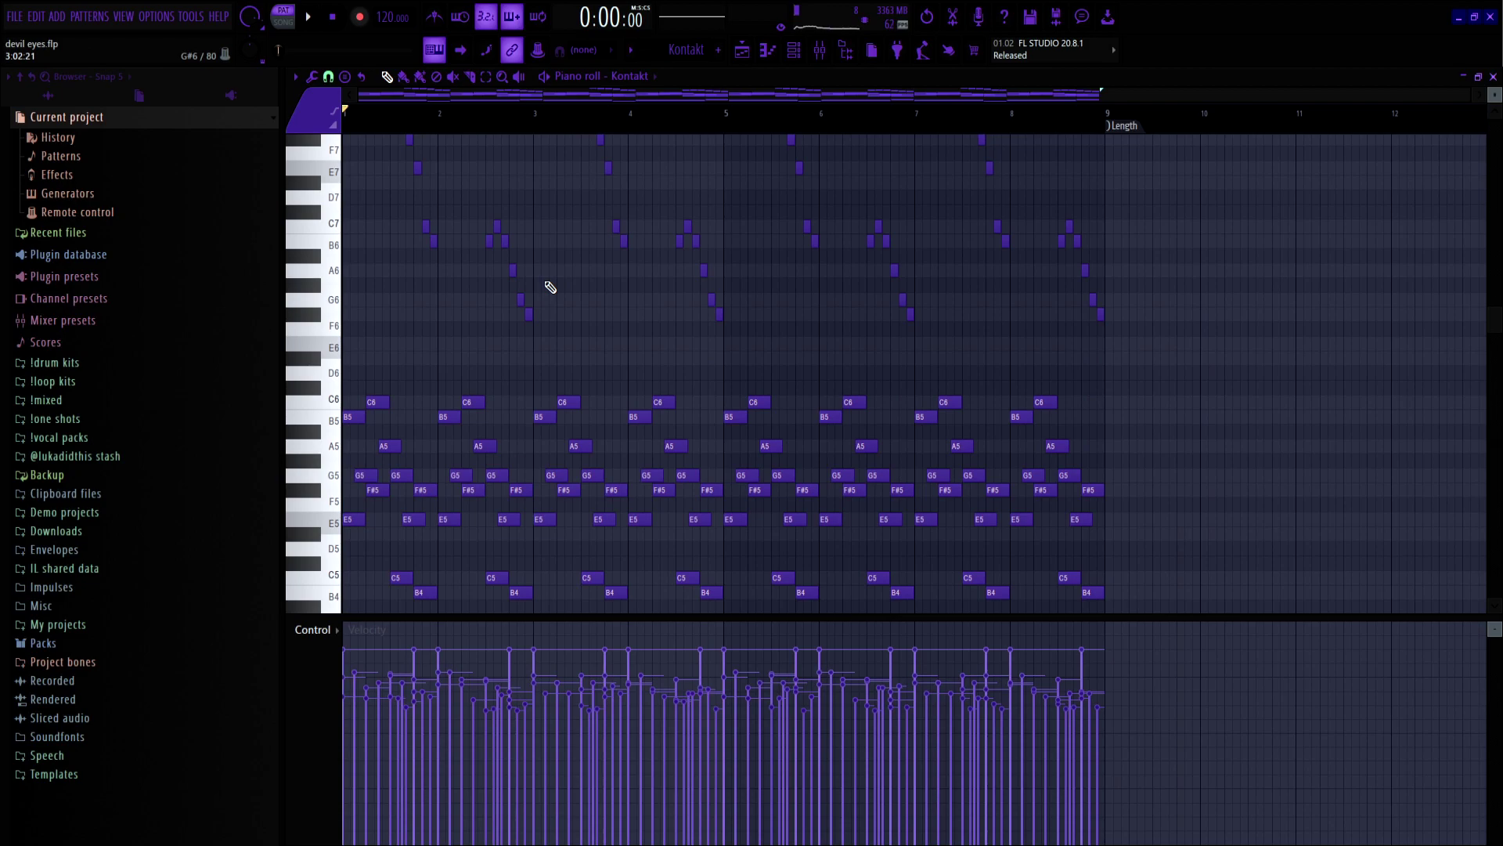
{"action": "key", "text": "space"}
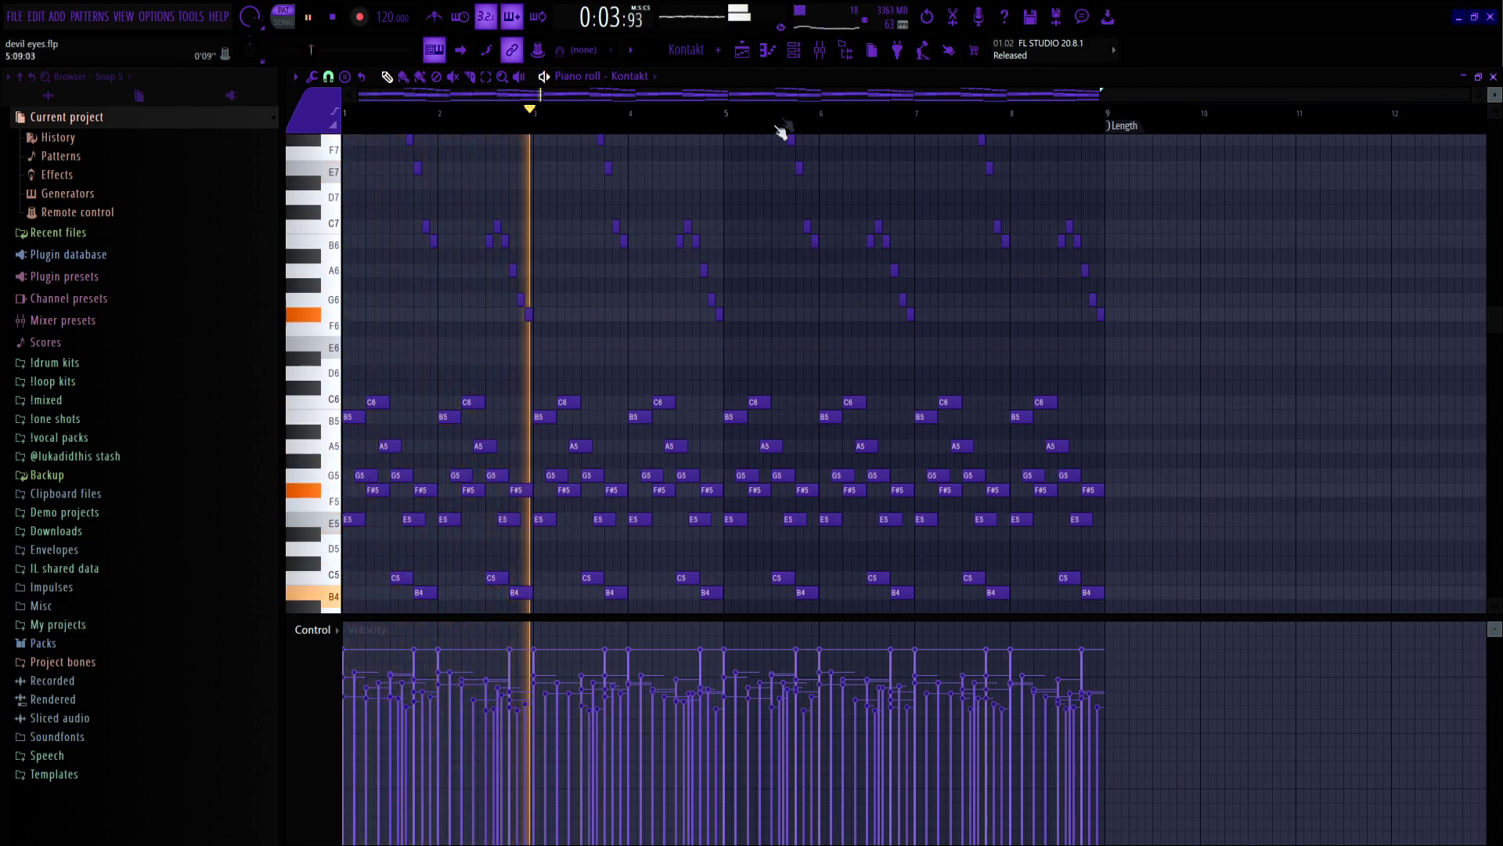
{"action": "key", "text": "F9"}
{"action": "key", "text": "space"}
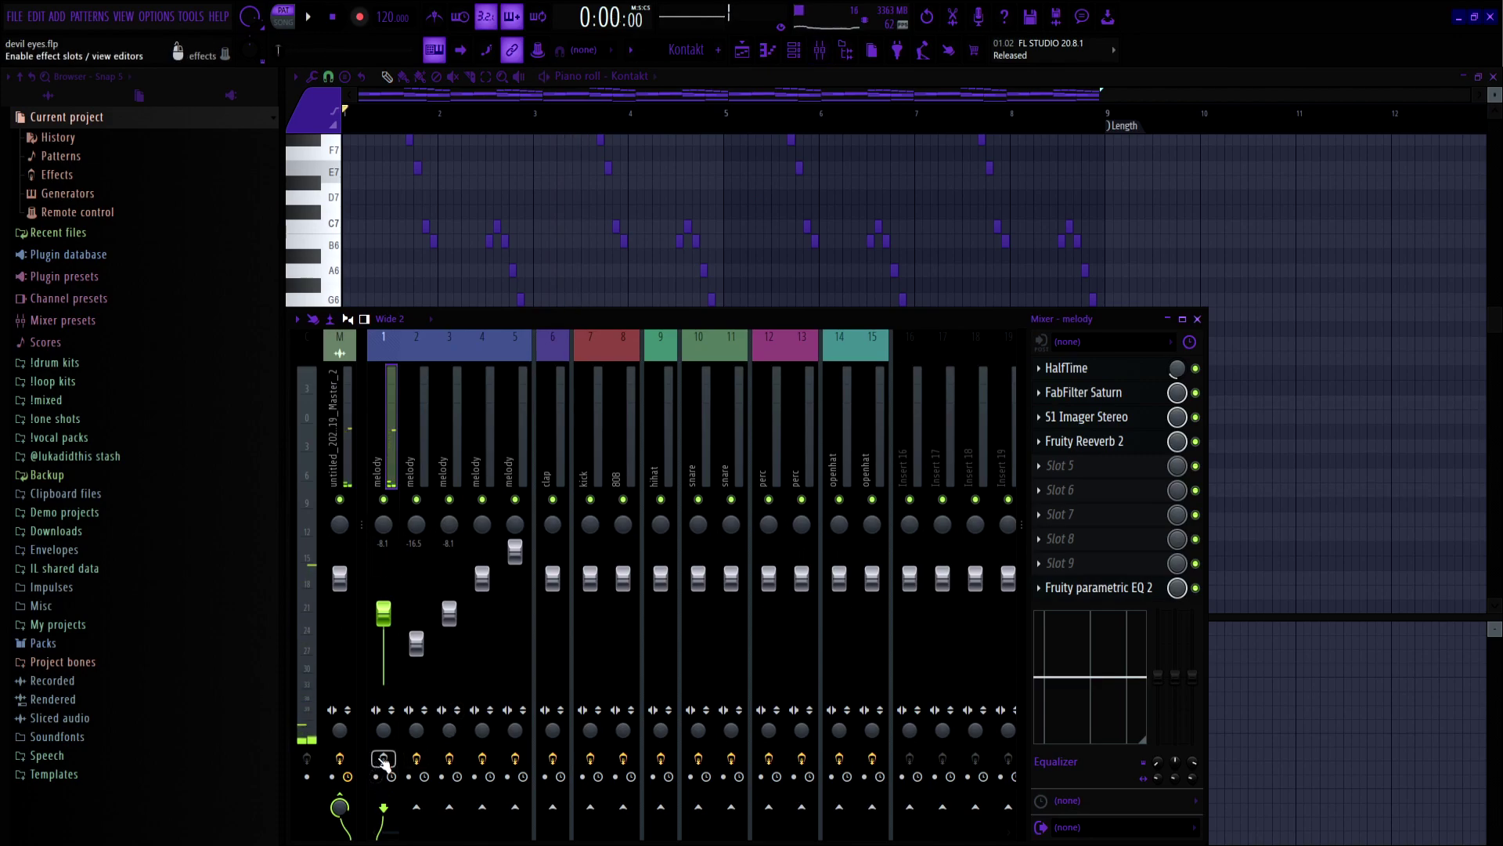
{"action": "key", "text": "space"}
{"action": "key", "text": "F9"}
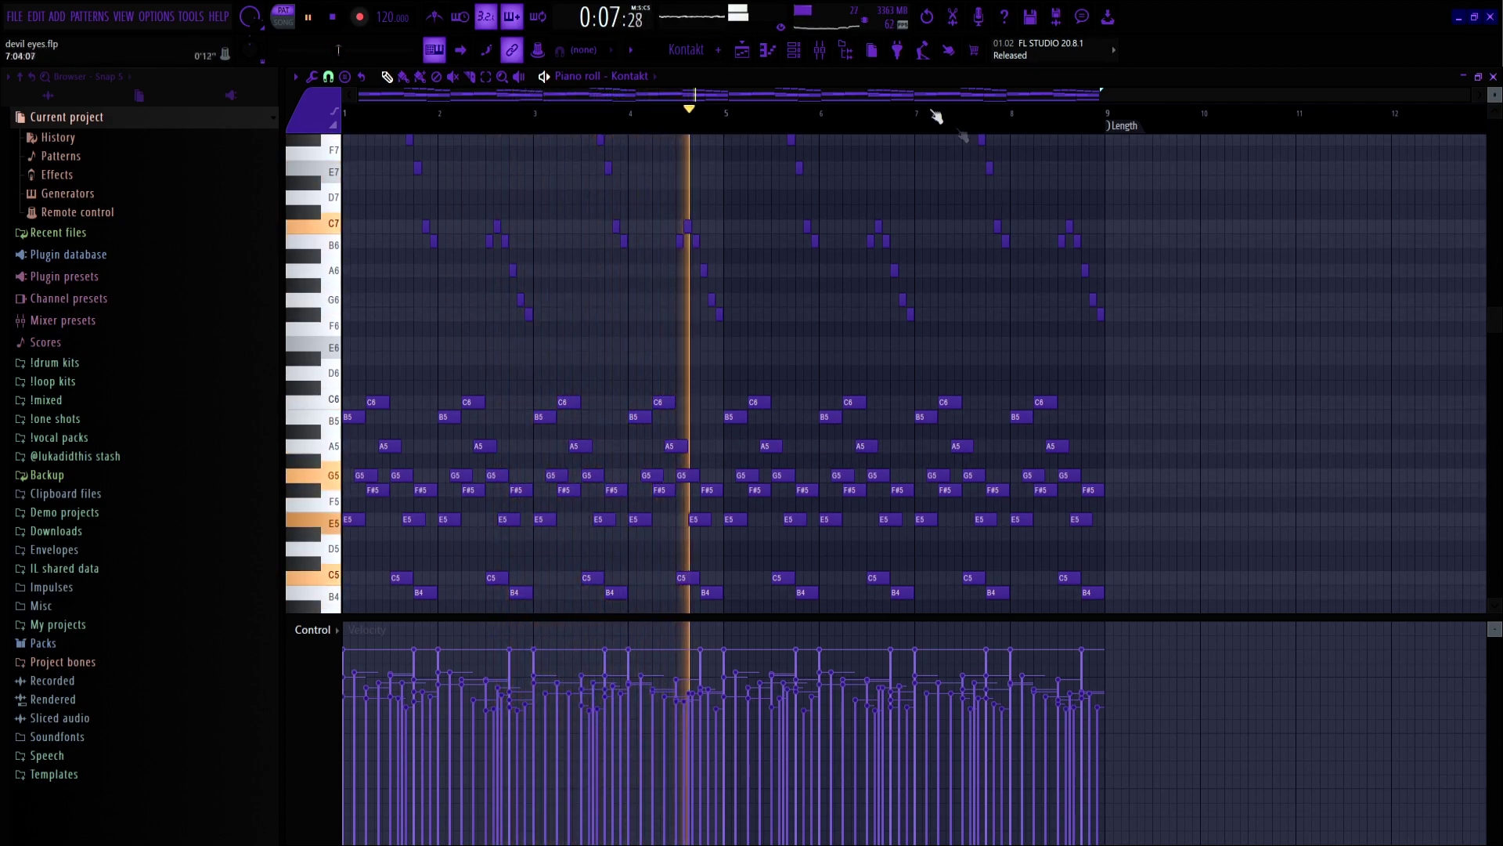
{"action": "left_click", "coordinate": [817, 52]}
{"action": "key", "text": "space"}
{"action": "key", "text": "F9"}
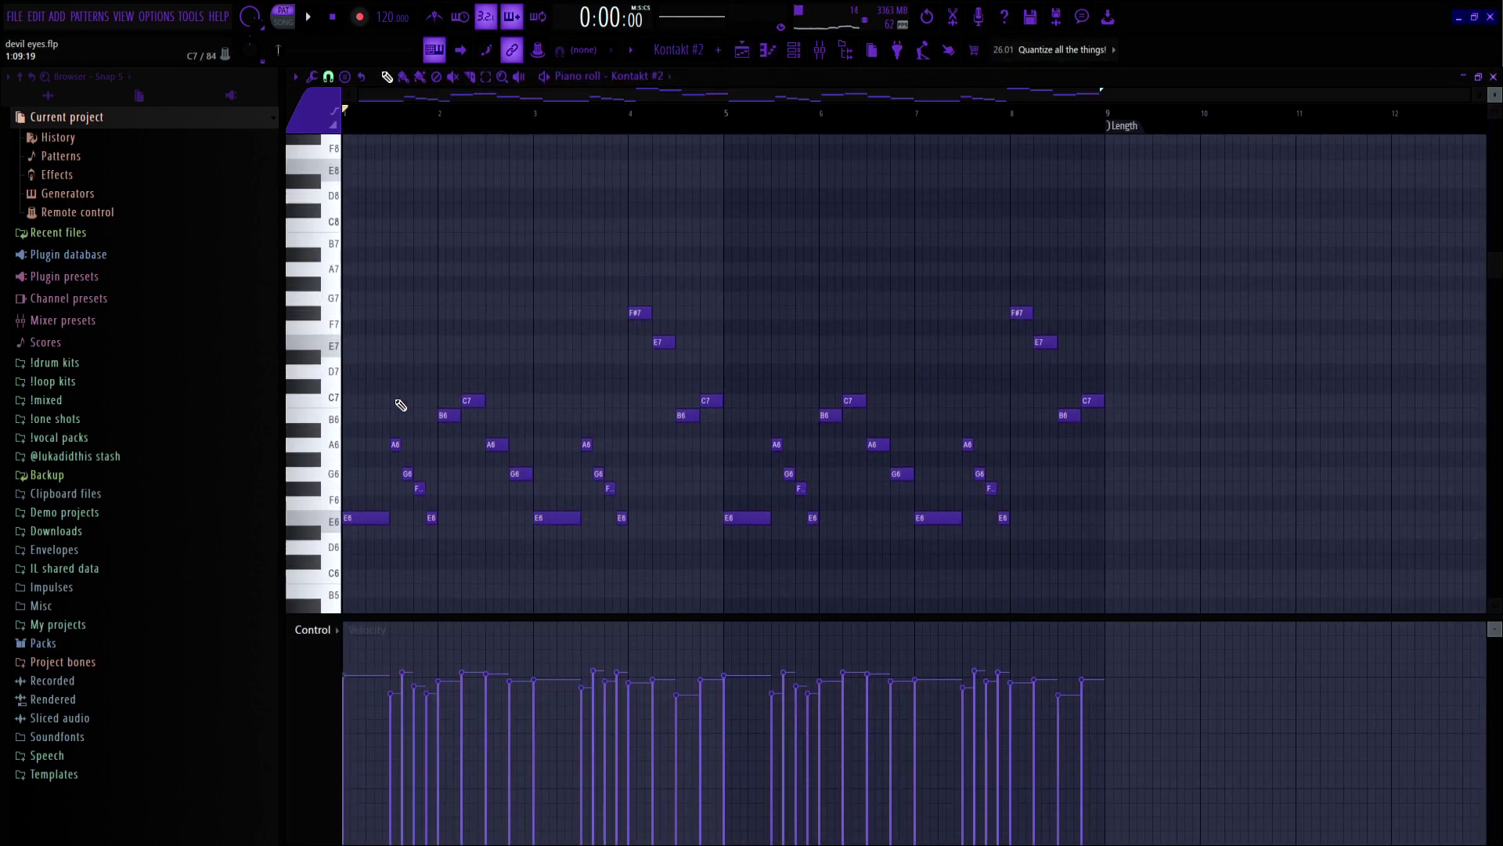
Play the second Kontakt melody and select its insert in the Mixer
{"action": "scroll", "coordinate": [427, 450], "scroll_direction": "down", "scroll_amount": 3}
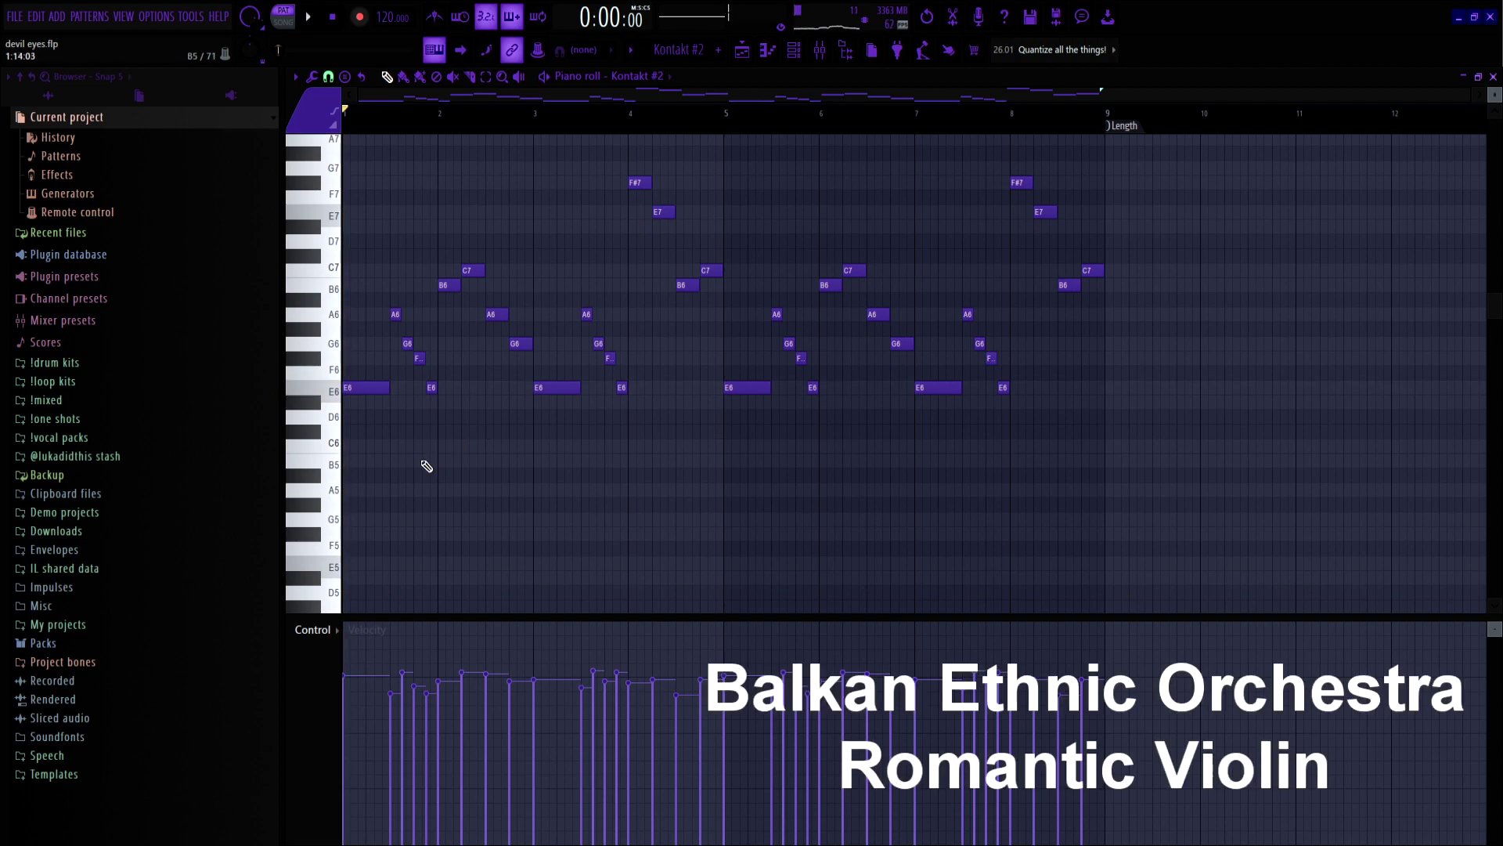
{"action": "key", "text": "space"}
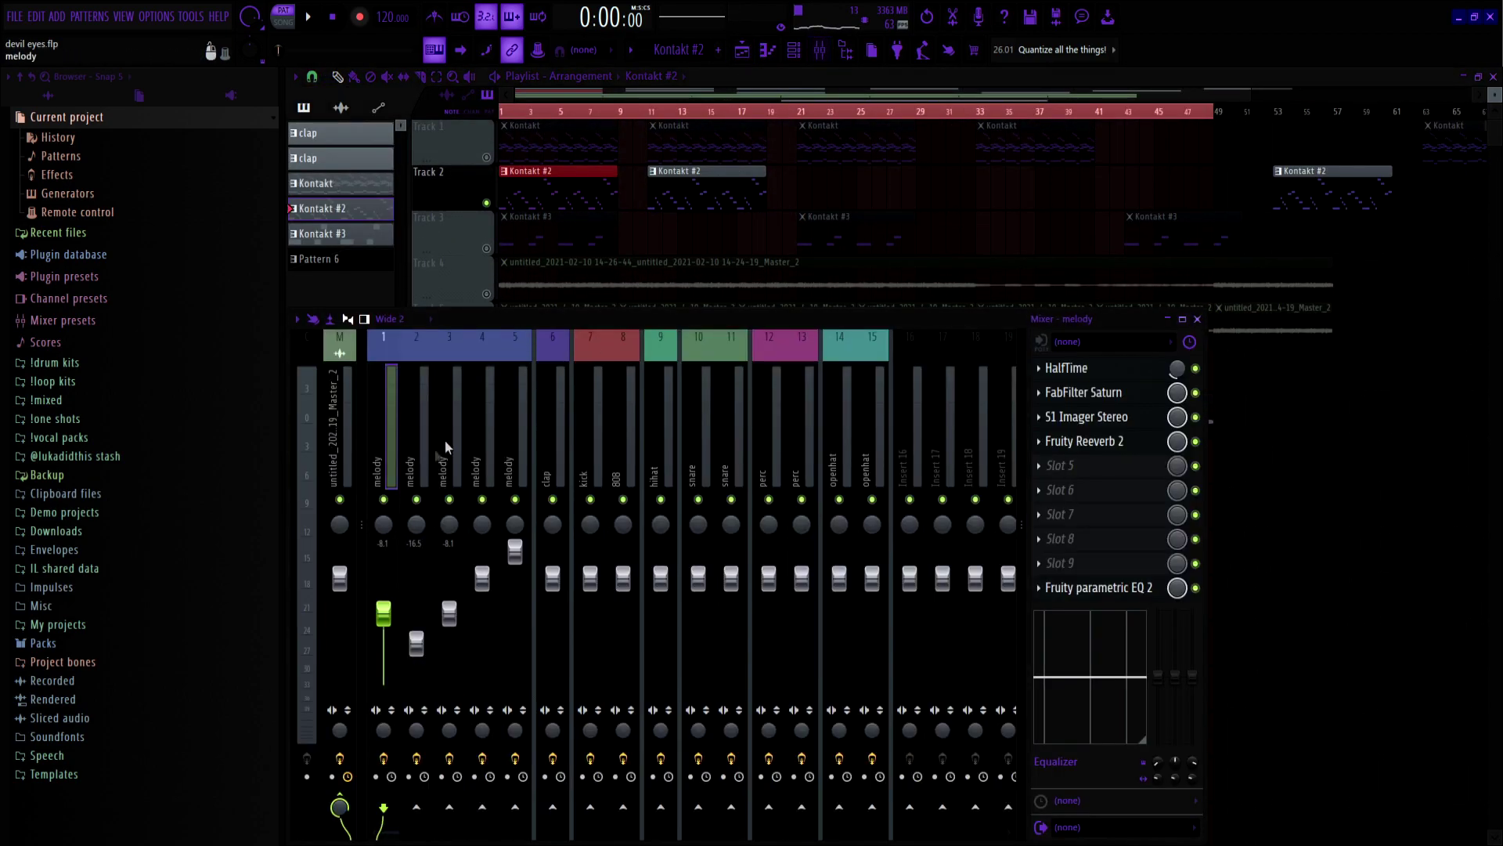
{"action": "left_click", "coordinate": [426, 481]}
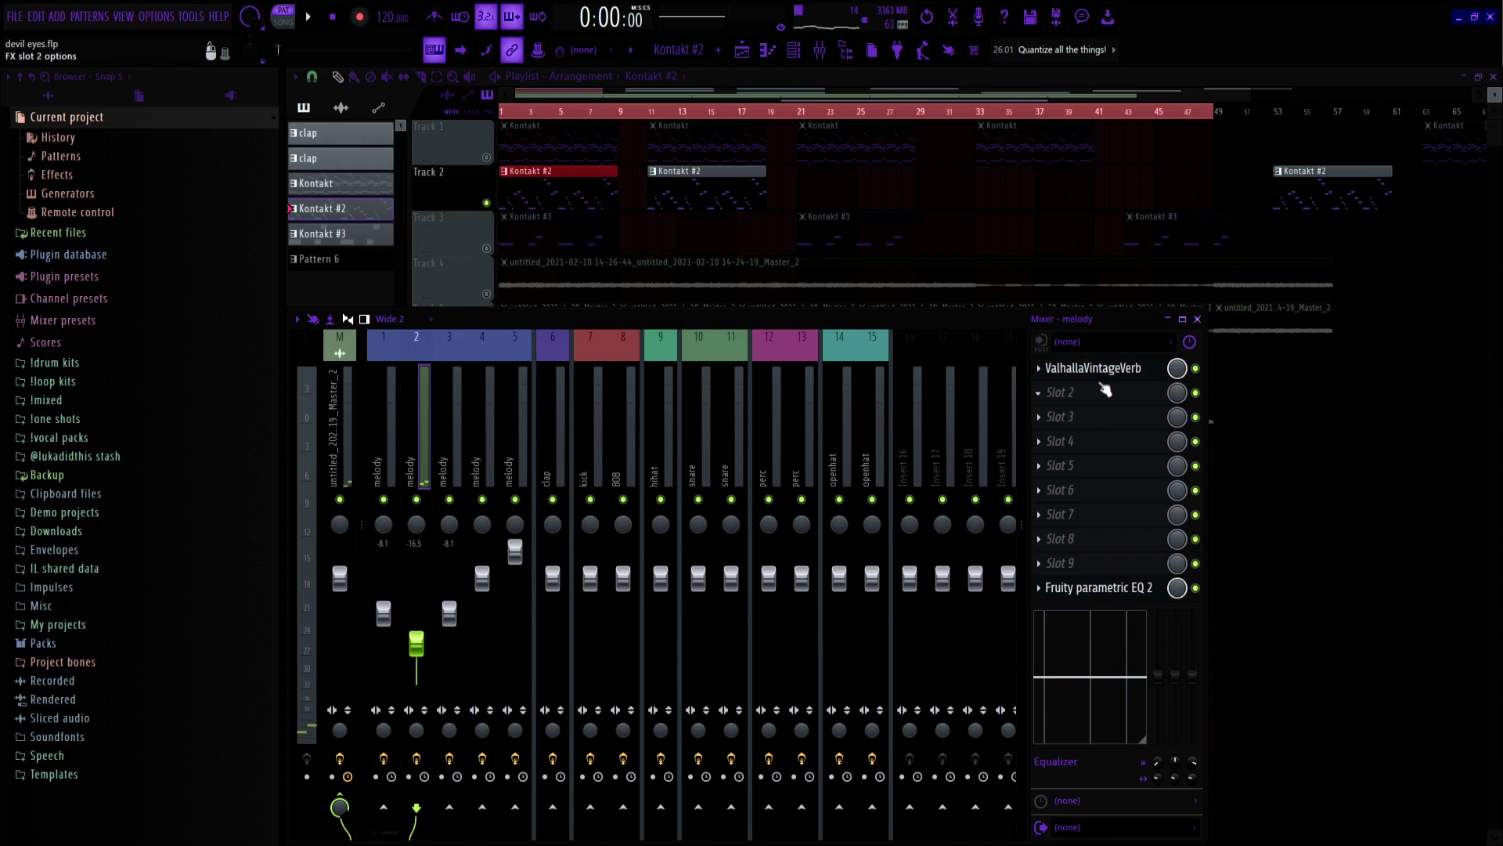
Check insert 2's parametric EQ, then solo, audition and unsolo the insert
{"action": "left_click", "coordinate": [1122, 600]}
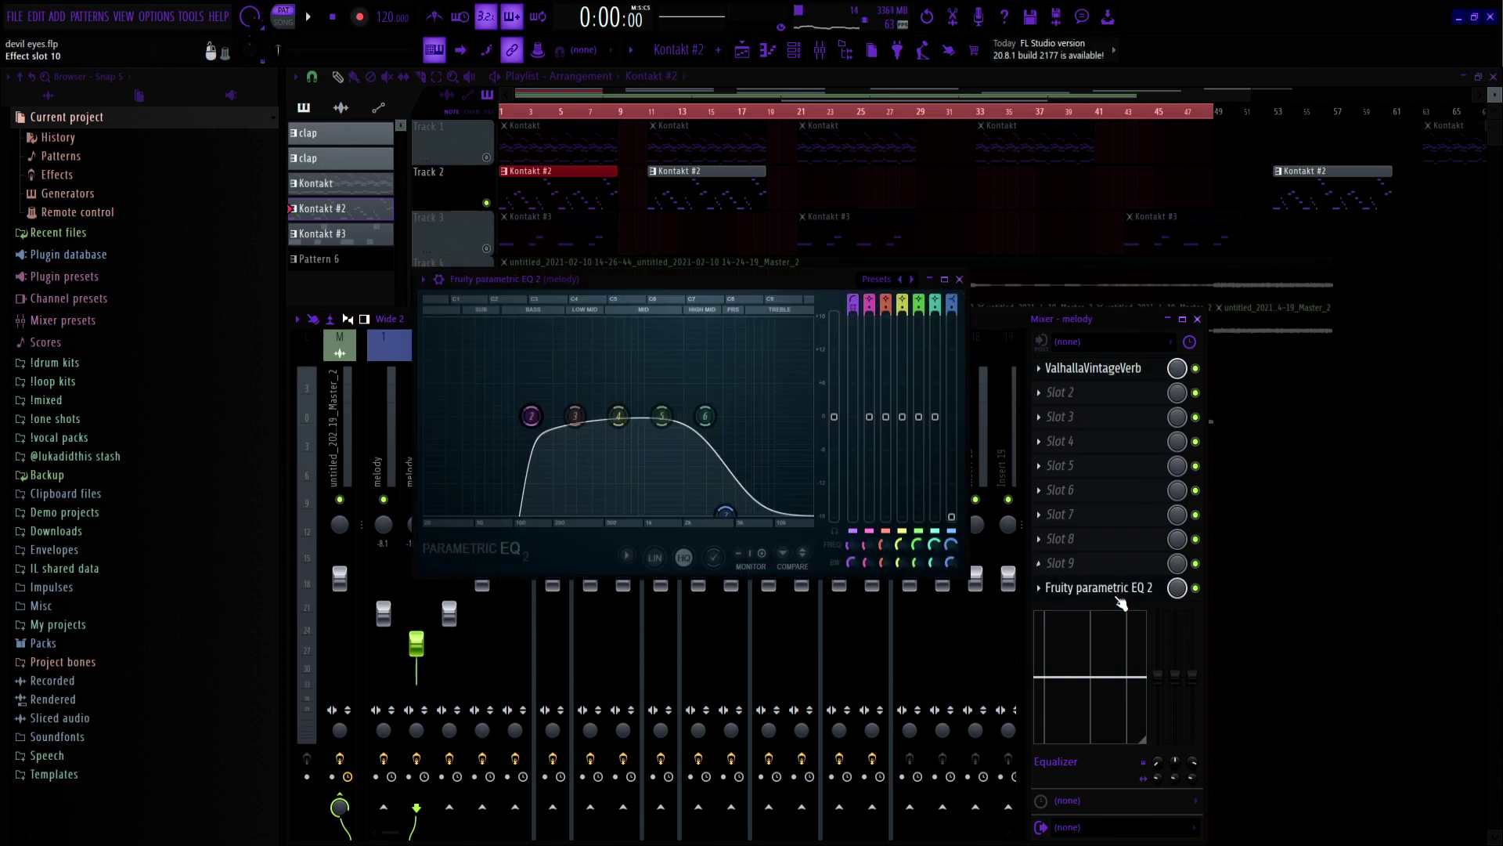
{"action": "mouse_move", "coordinate": [725, 501]}
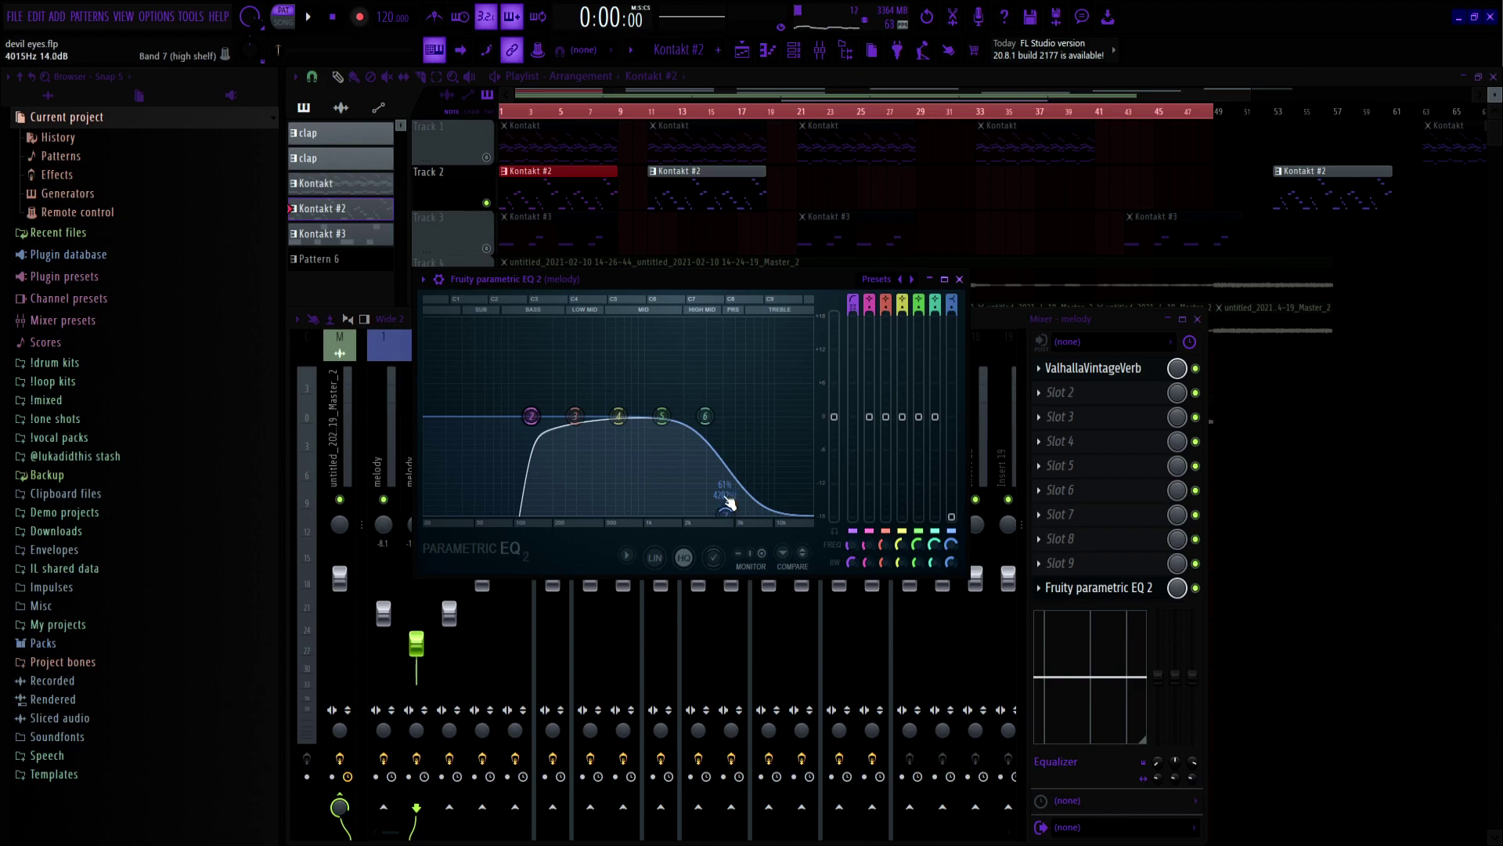
{"action": "left_click", "coordinate": [960, 280]}
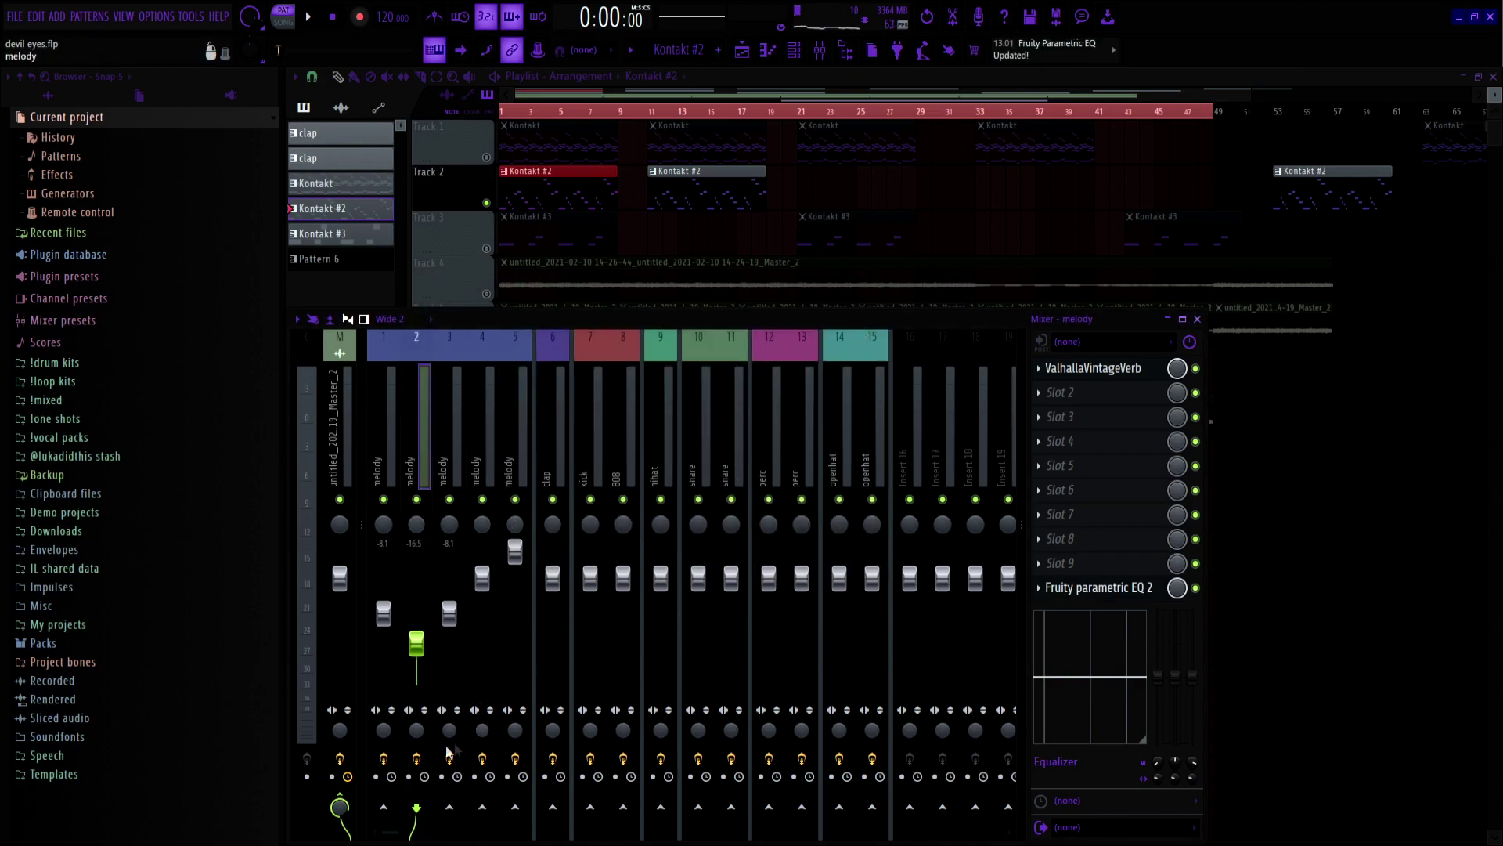
{"action": "right_click", "coordinate": [420, 503]}
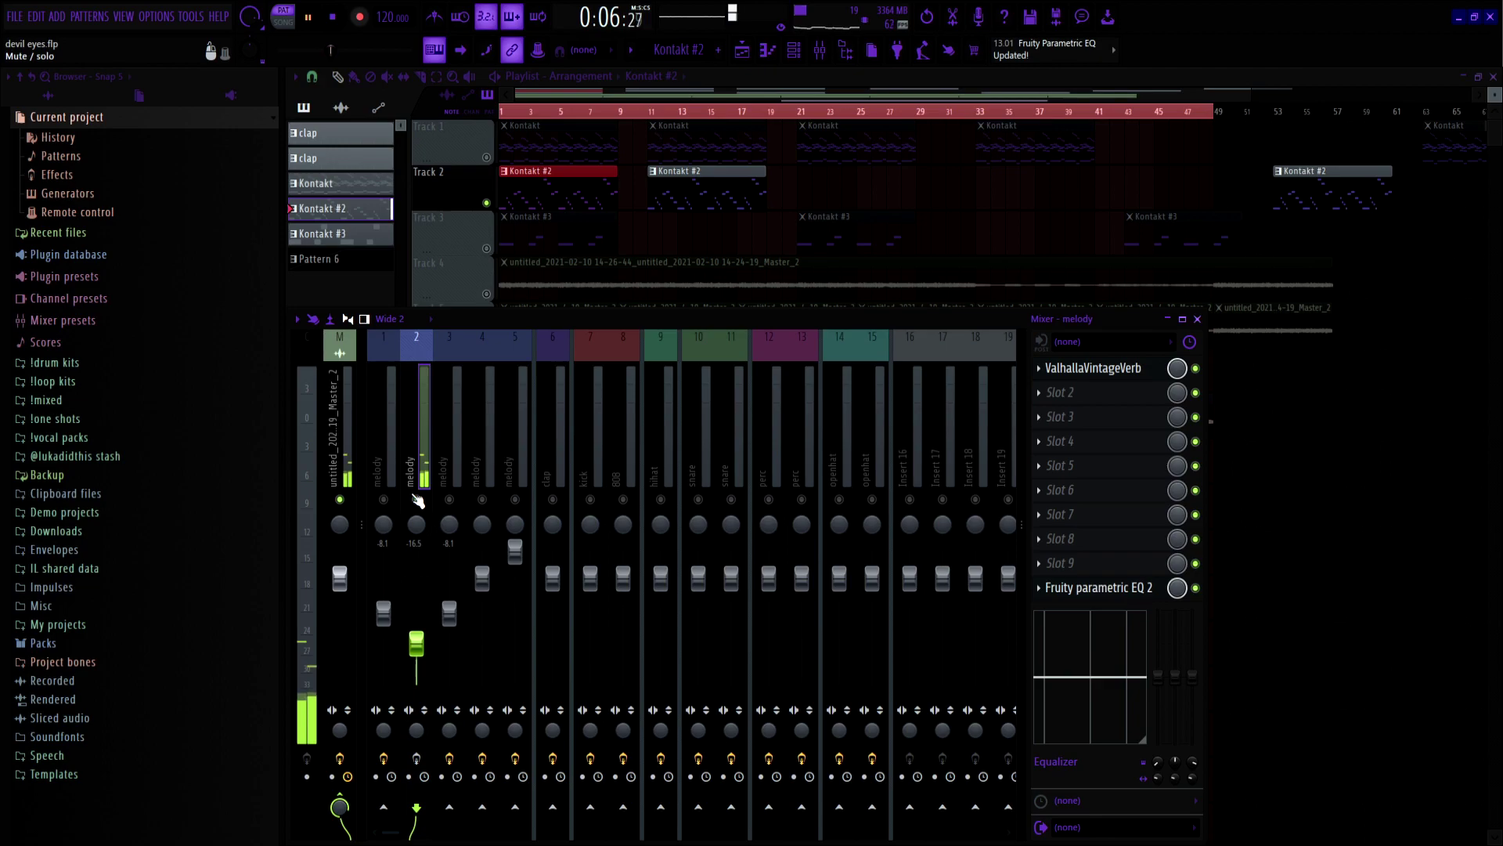
{"action": "right_click", "coordinate": [419, 499]}
{"action": "key", "text": "space"}
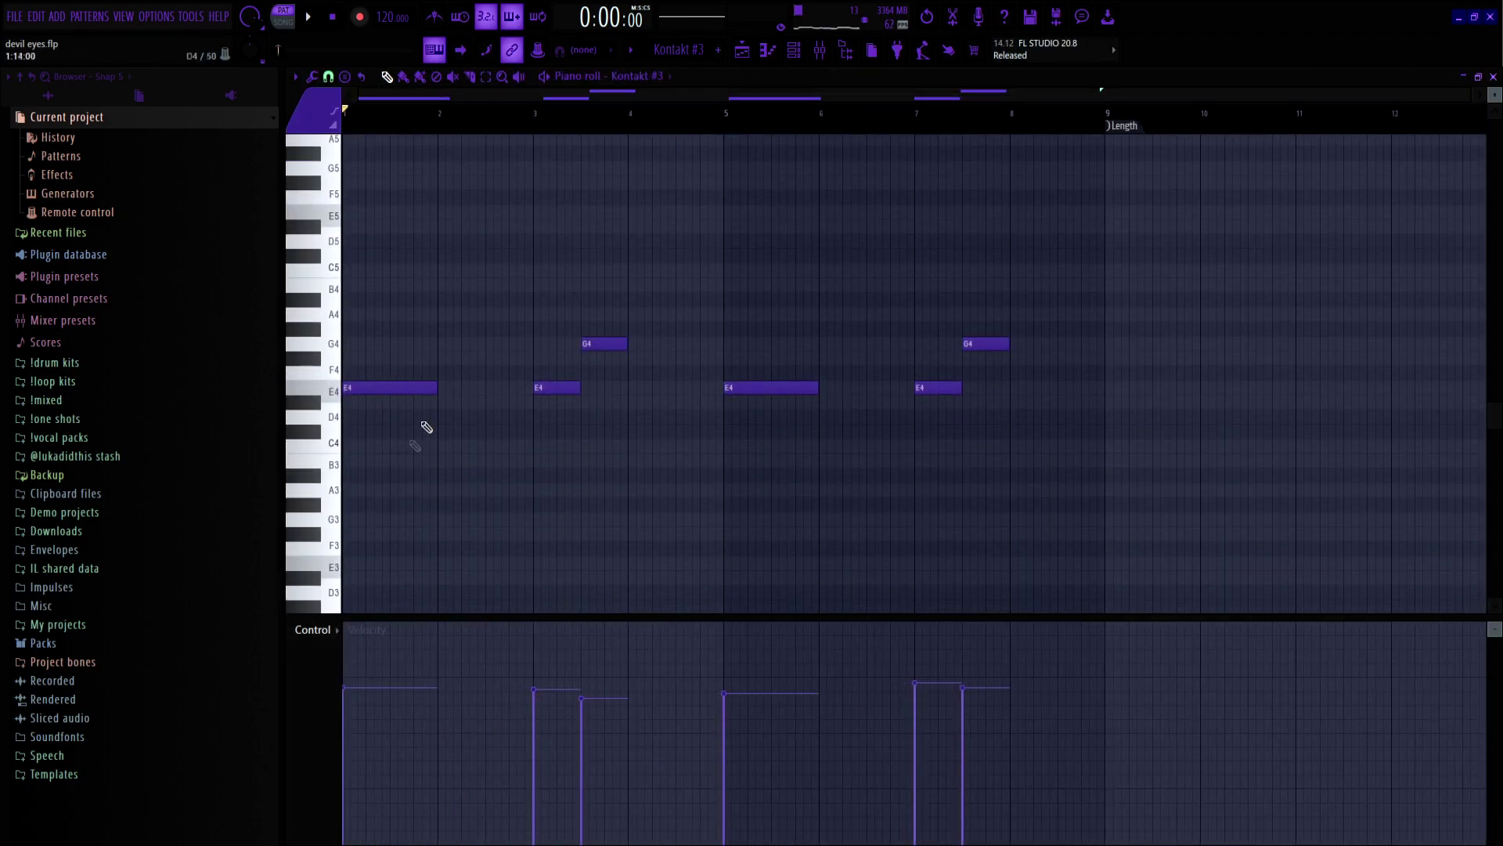
Play the third Kontakt pattern, then replay it with the Mixer open
{"action": "key", "text": "space"}
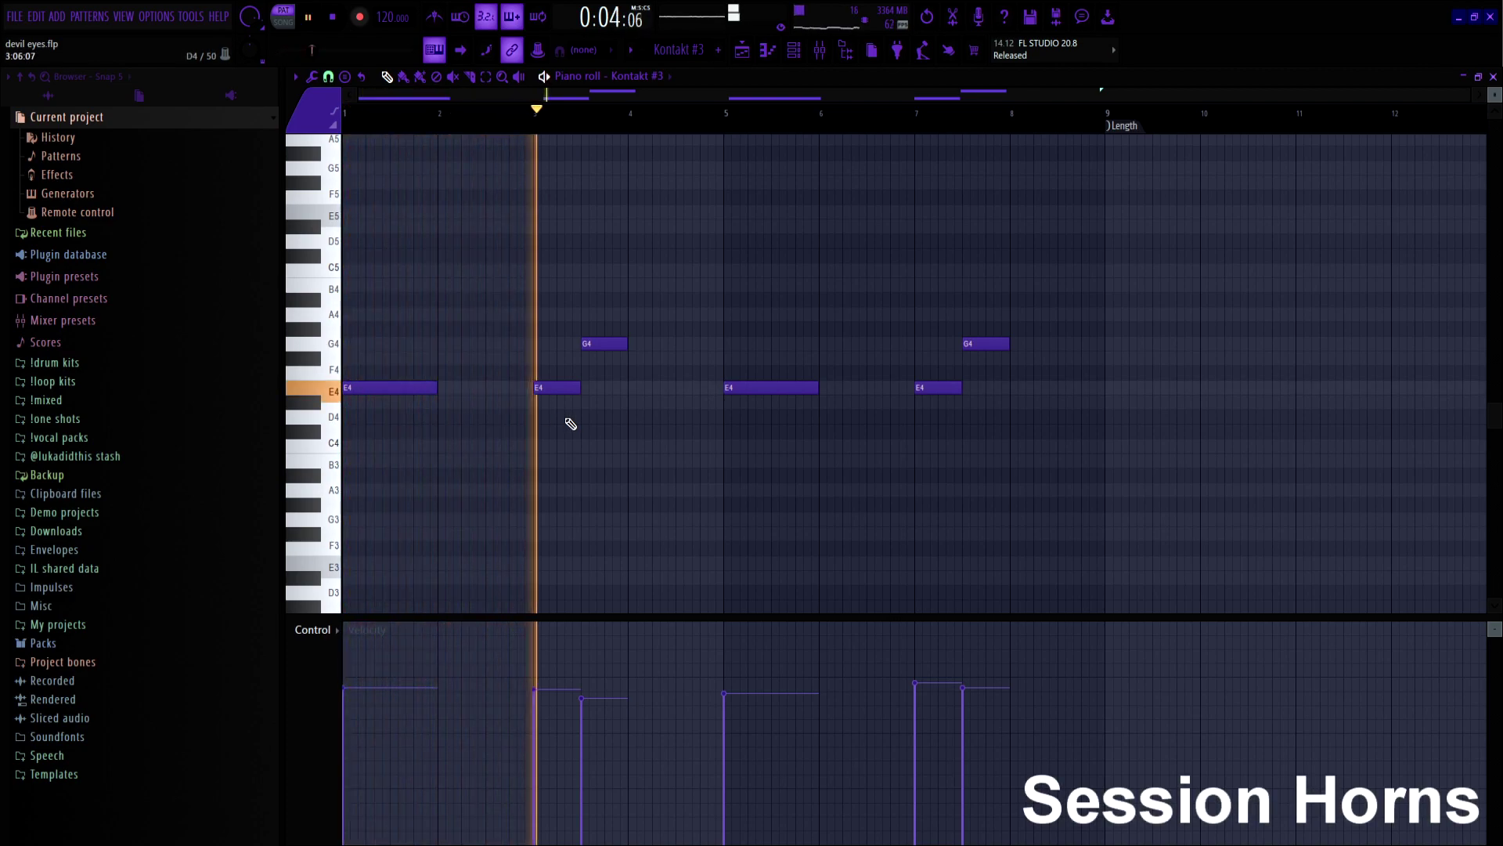
{"action": "left_click", "coordinate": [819, 49]}
{"action": "key", "text": "space"}
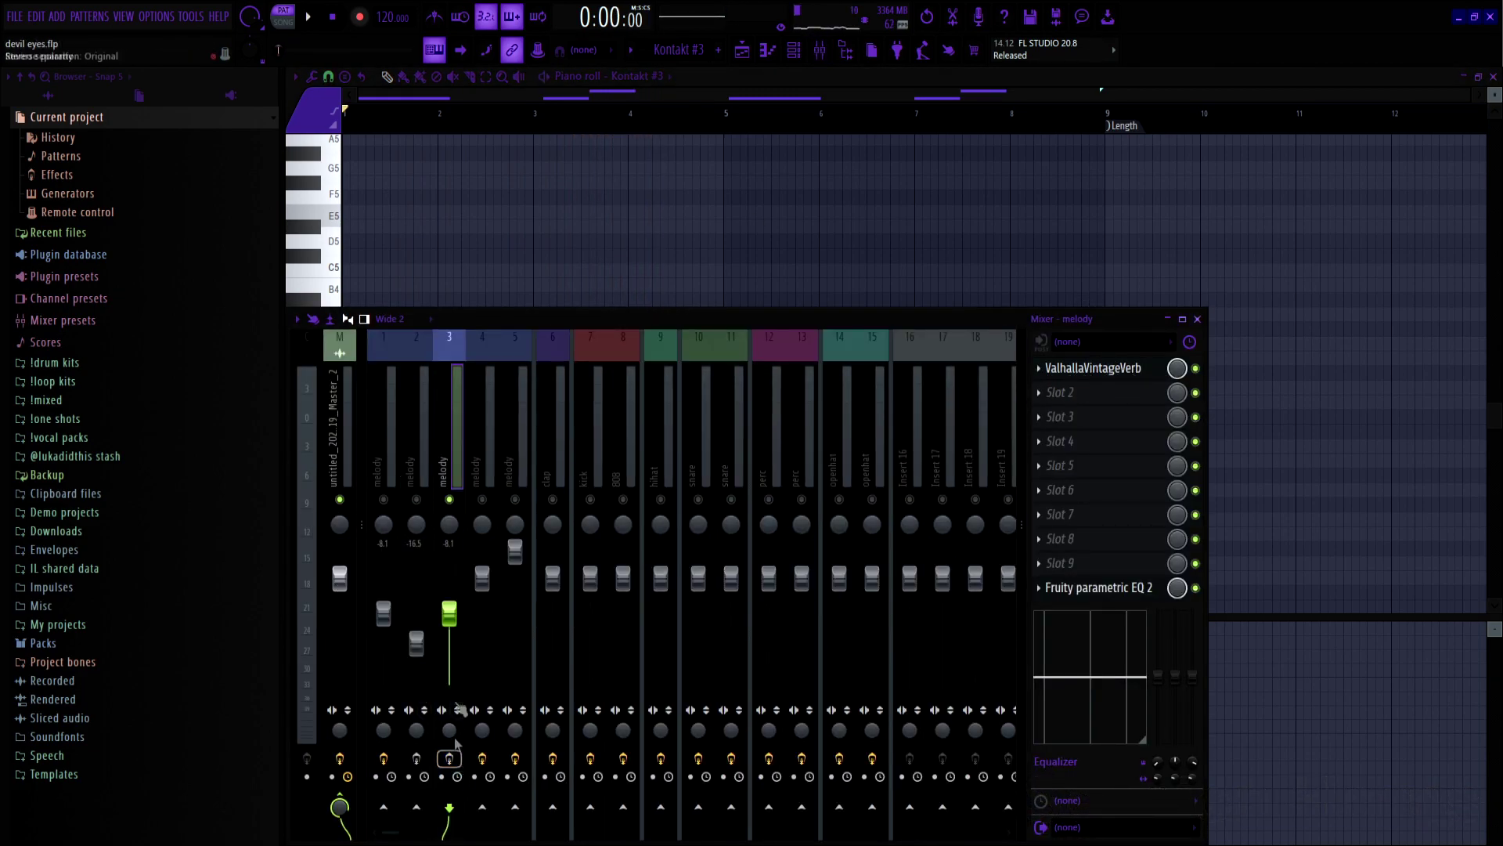
{"action": "key", "text": "space"}
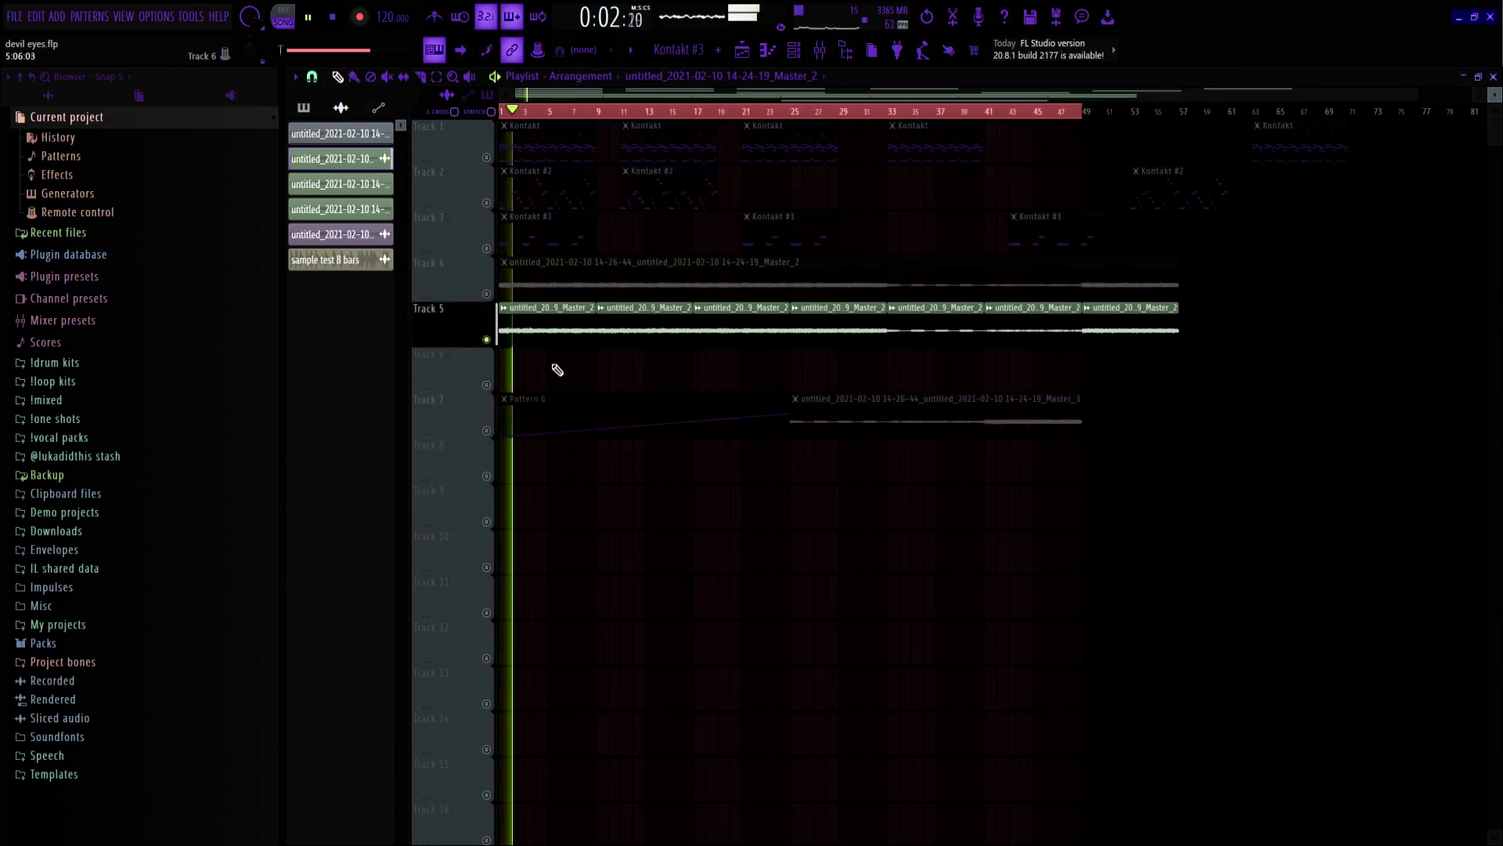
Open the audio clip's channel settings and Mixer insert, then close them
{"action": "double_click", "coordinate": [547, 340]}
{"action": "double_click", "coordinate": [754, 221]}
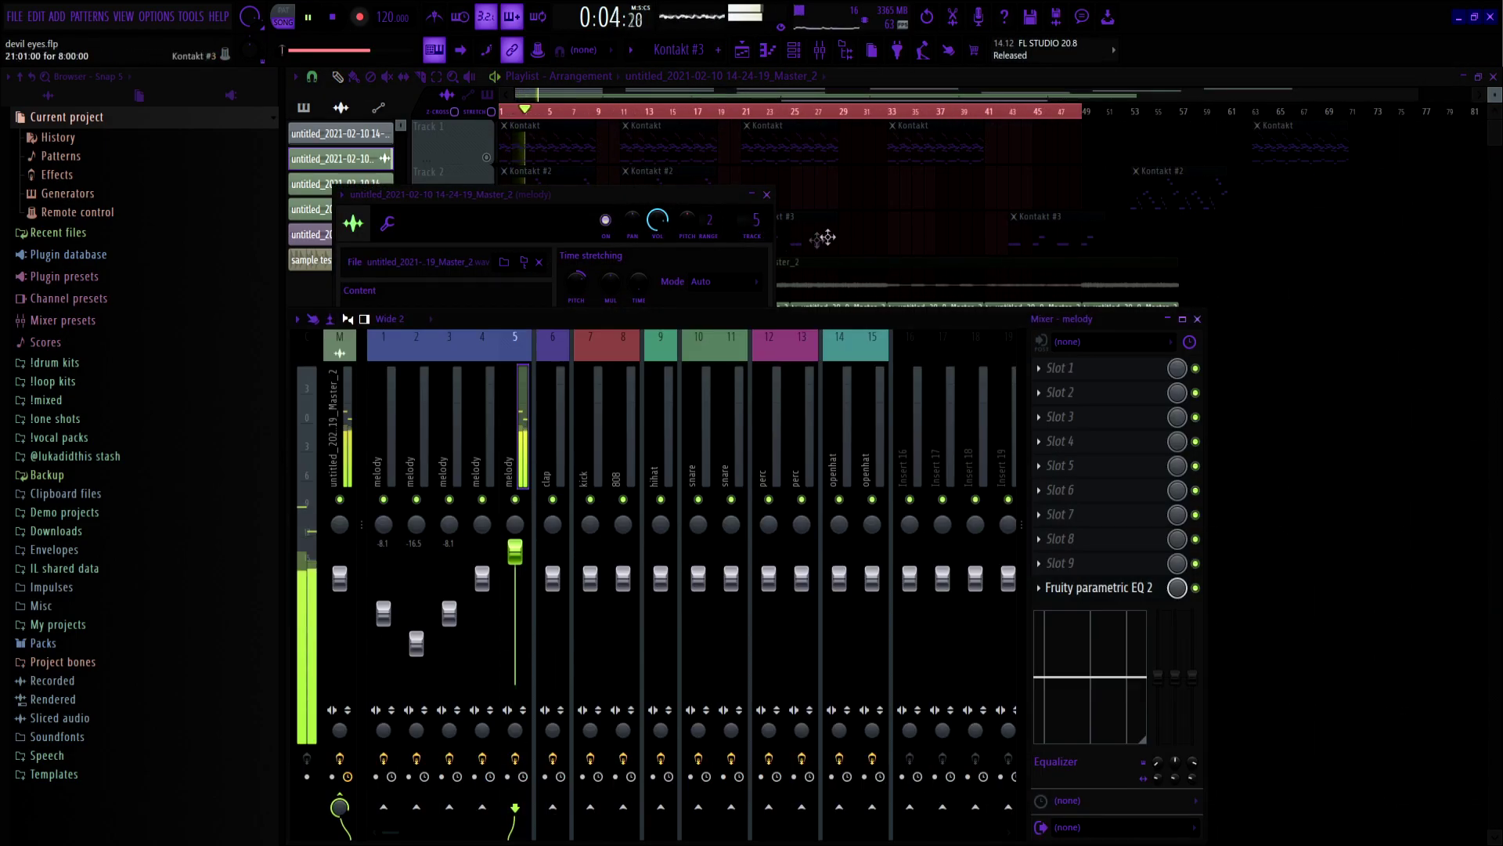
{"action": "key", "text": "Escape"}
{"action": "key", "text": "Escape"}
{"action": "scroll", "coordinate": [431, 383], "scroll_direction": "up", "scroll_amount": 3}
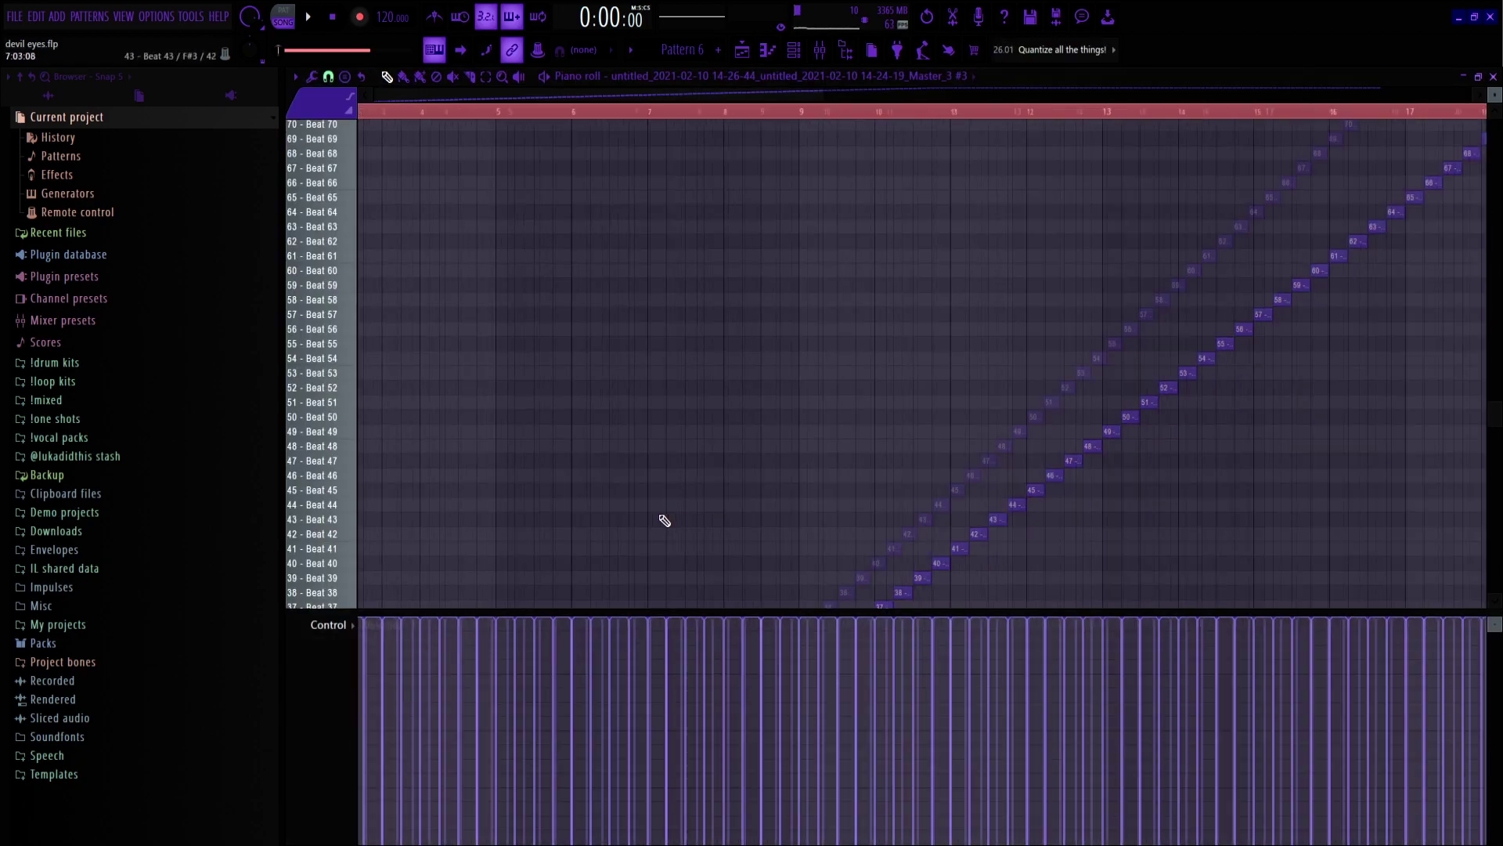
{"action": "scroll", "coordinate": [520, 275], "scroll_direction": "down", "scroll_amount": 5}
{"action": "scroll", "coordinate": [507, 322], "scroll_direction": "down", "scroll_amount": 5}
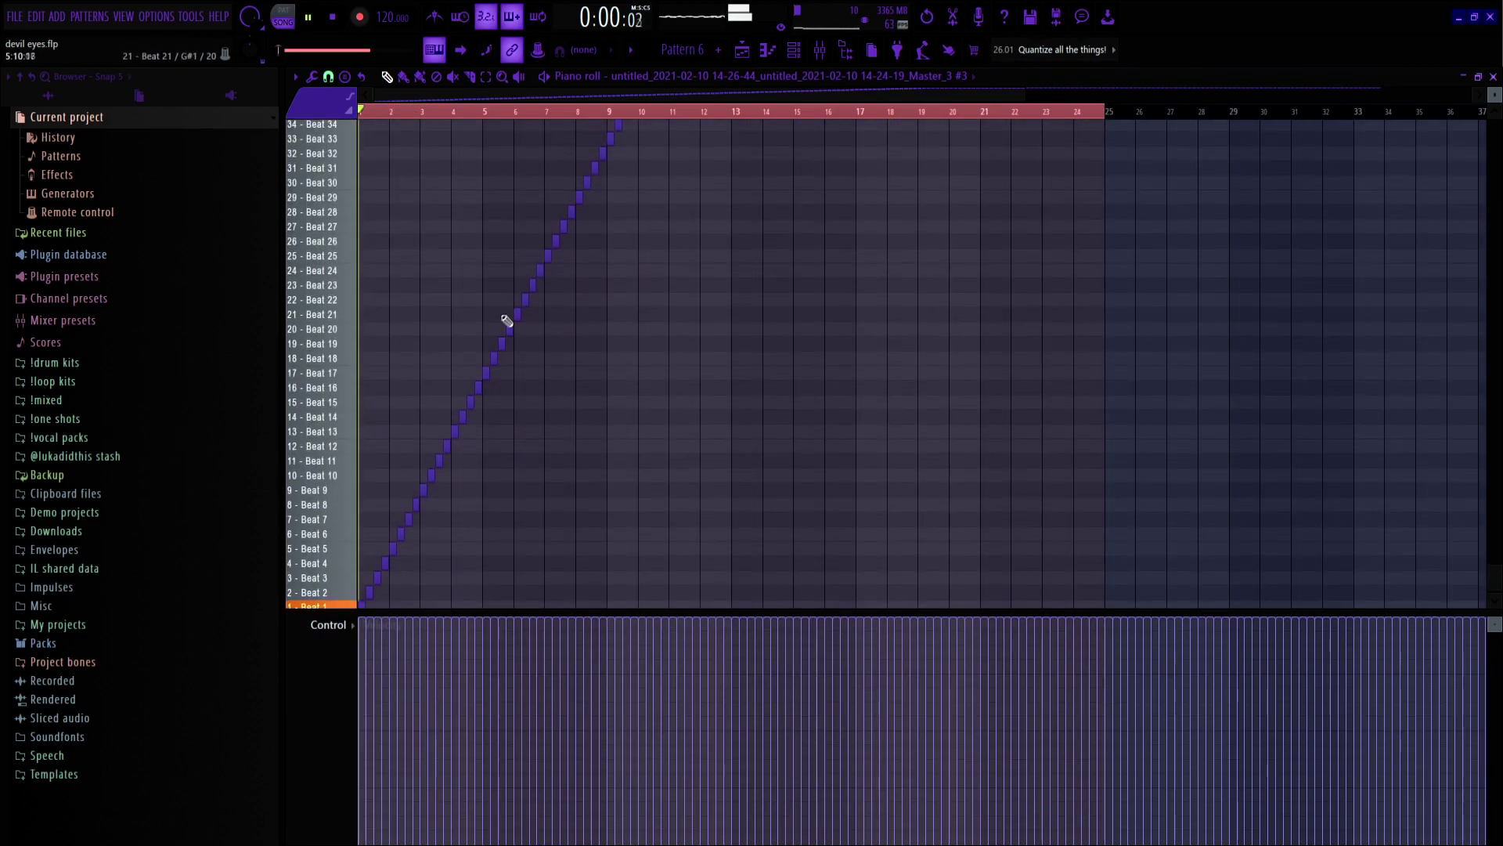
Play the sliced pattern, review its Fruity Slicer settings, then close and replay
{"action": "key", "text": "space"}
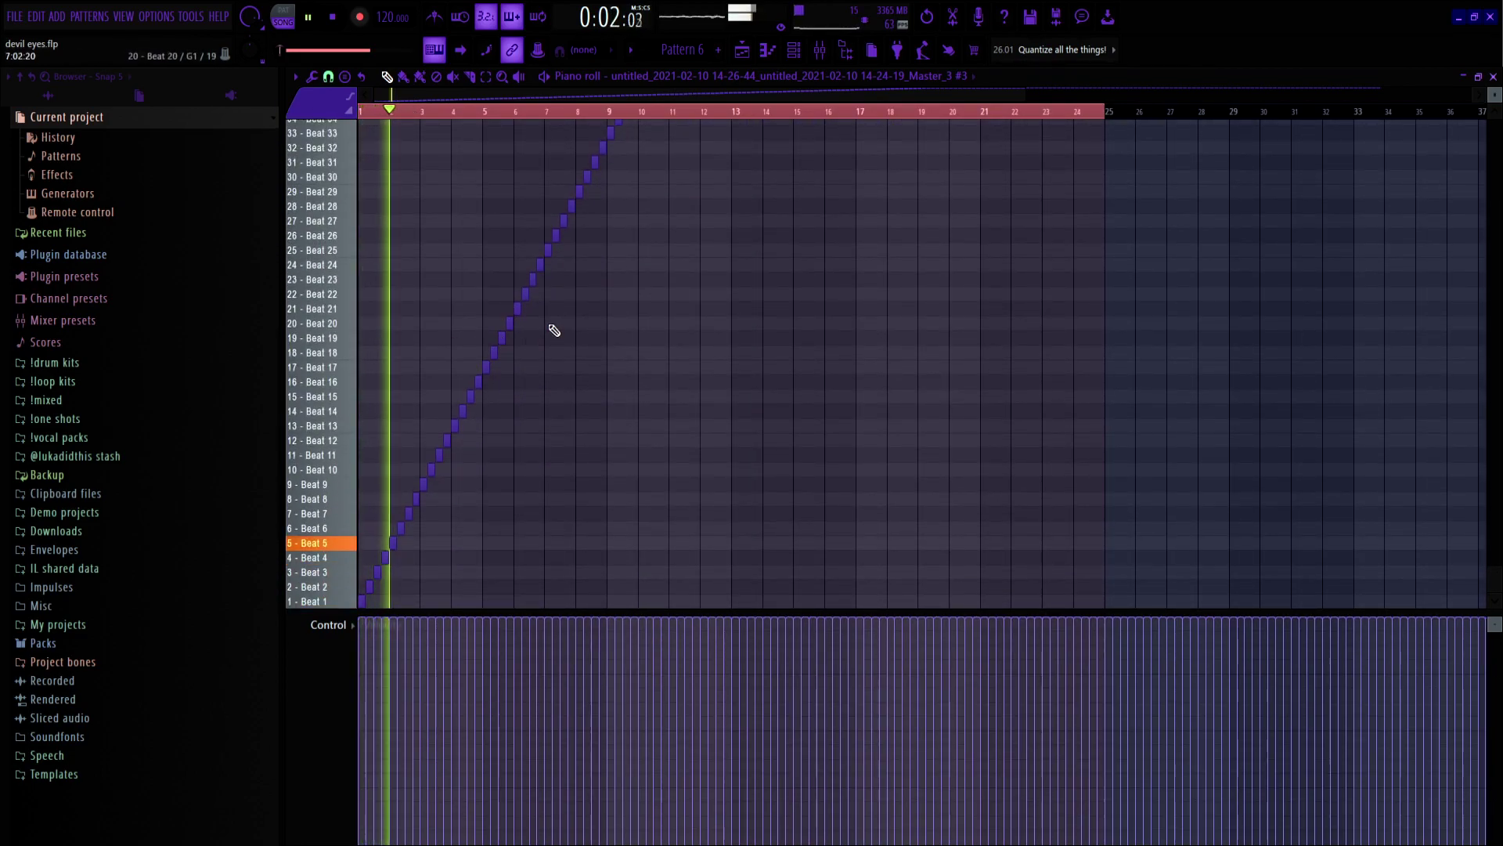
{"action": "left_click", "coordinate": [793, 50]}
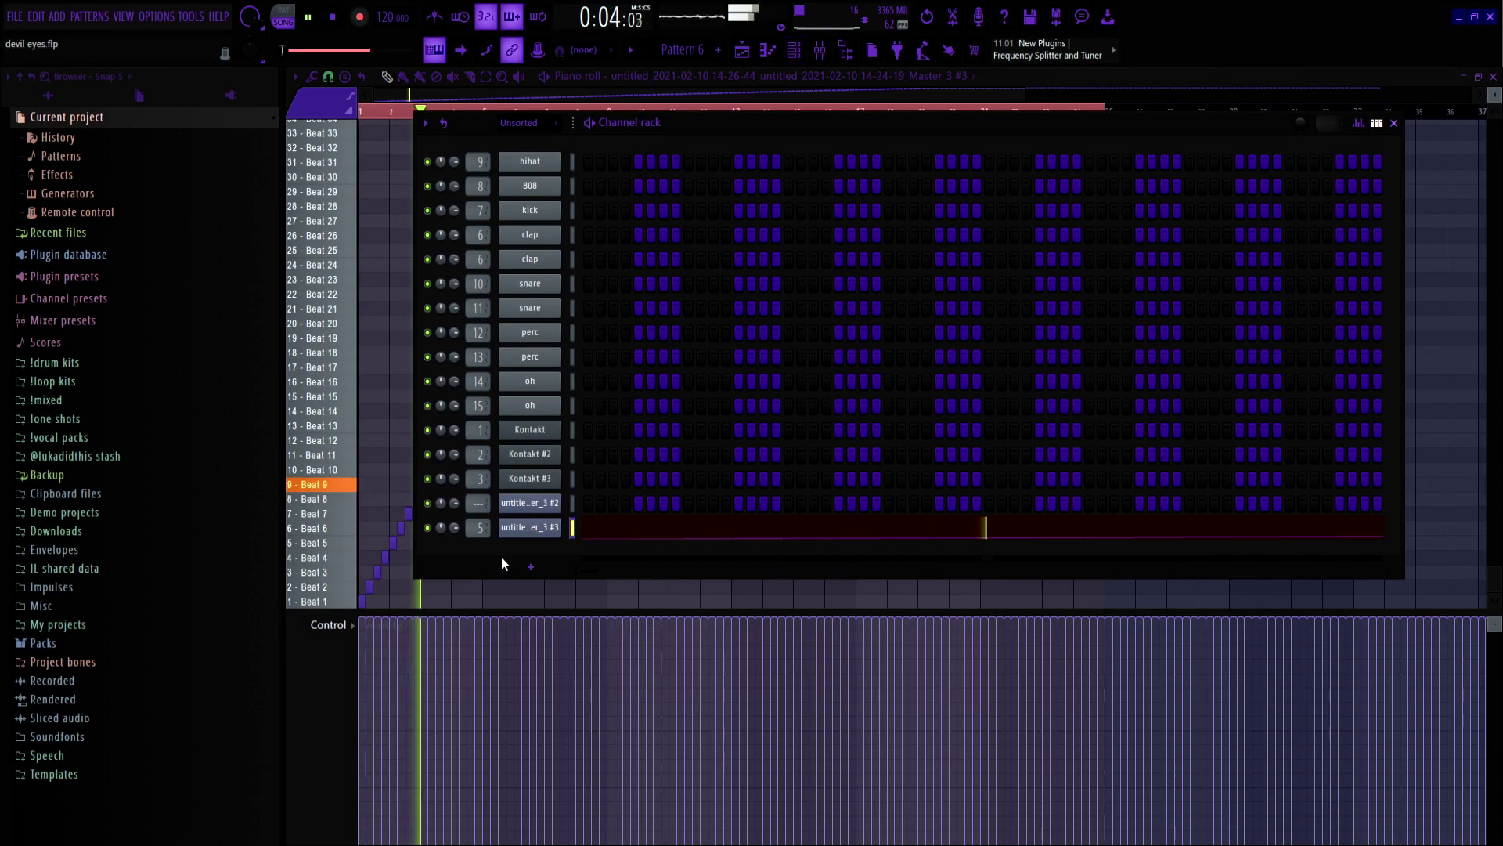
{"action": "left_click", "coordinate": [530, 527]}
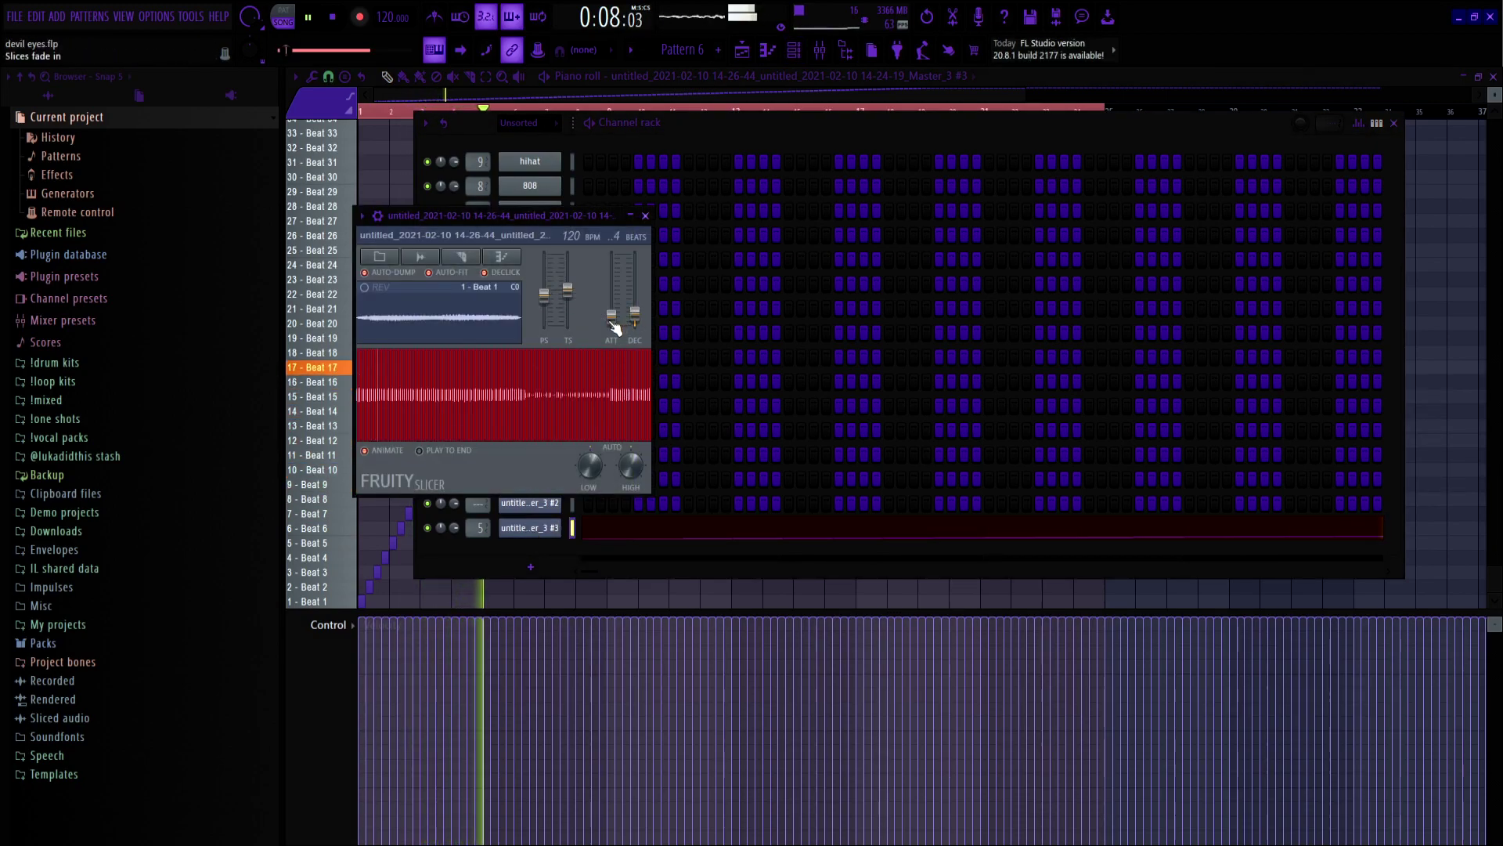
{"action": "key", "text": "space"}
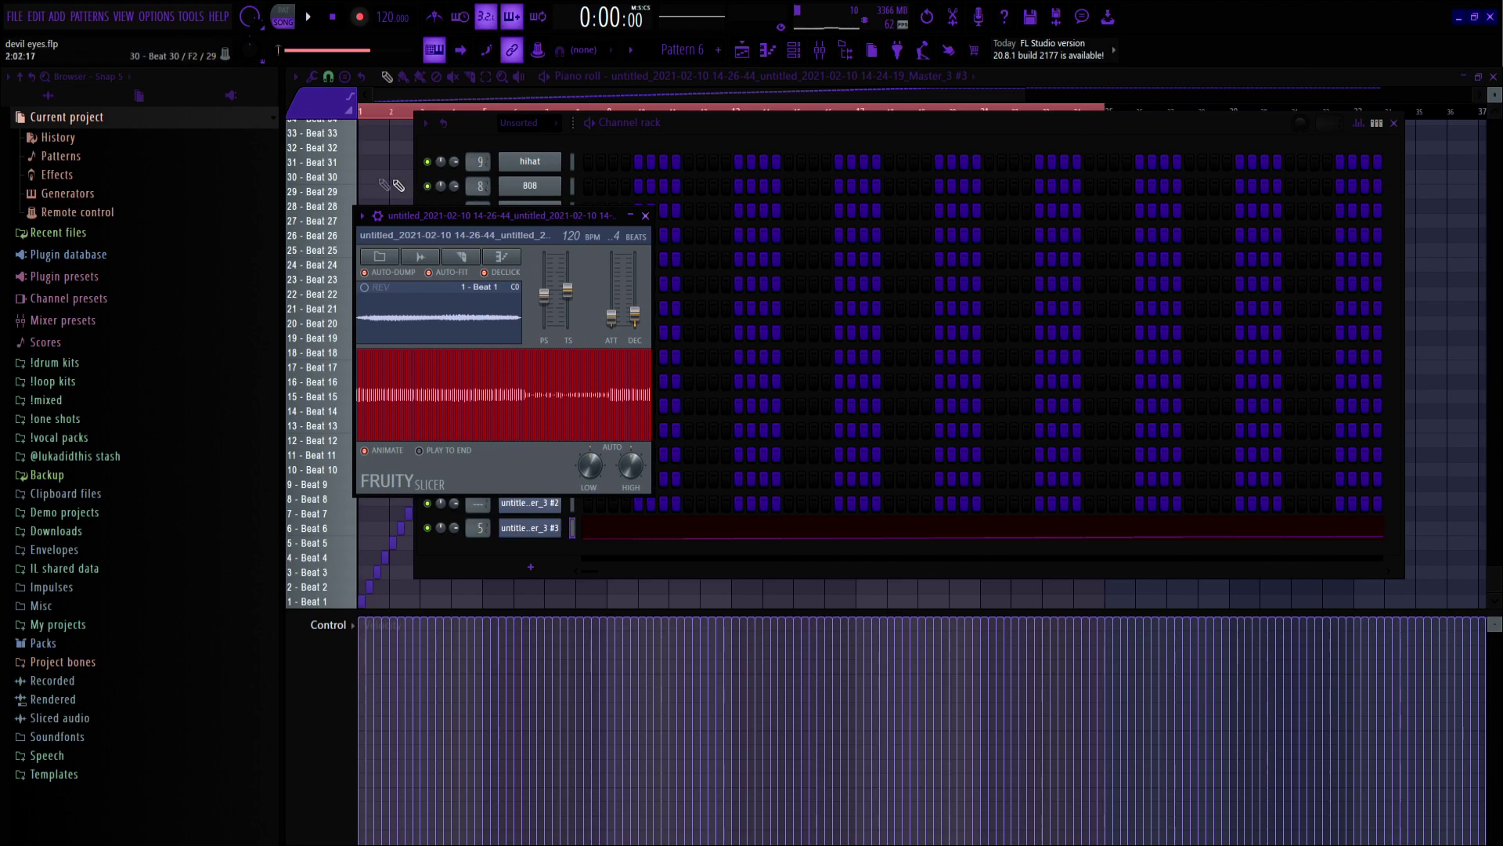
{"action": "left_click", "coordinate": [401, 180]}
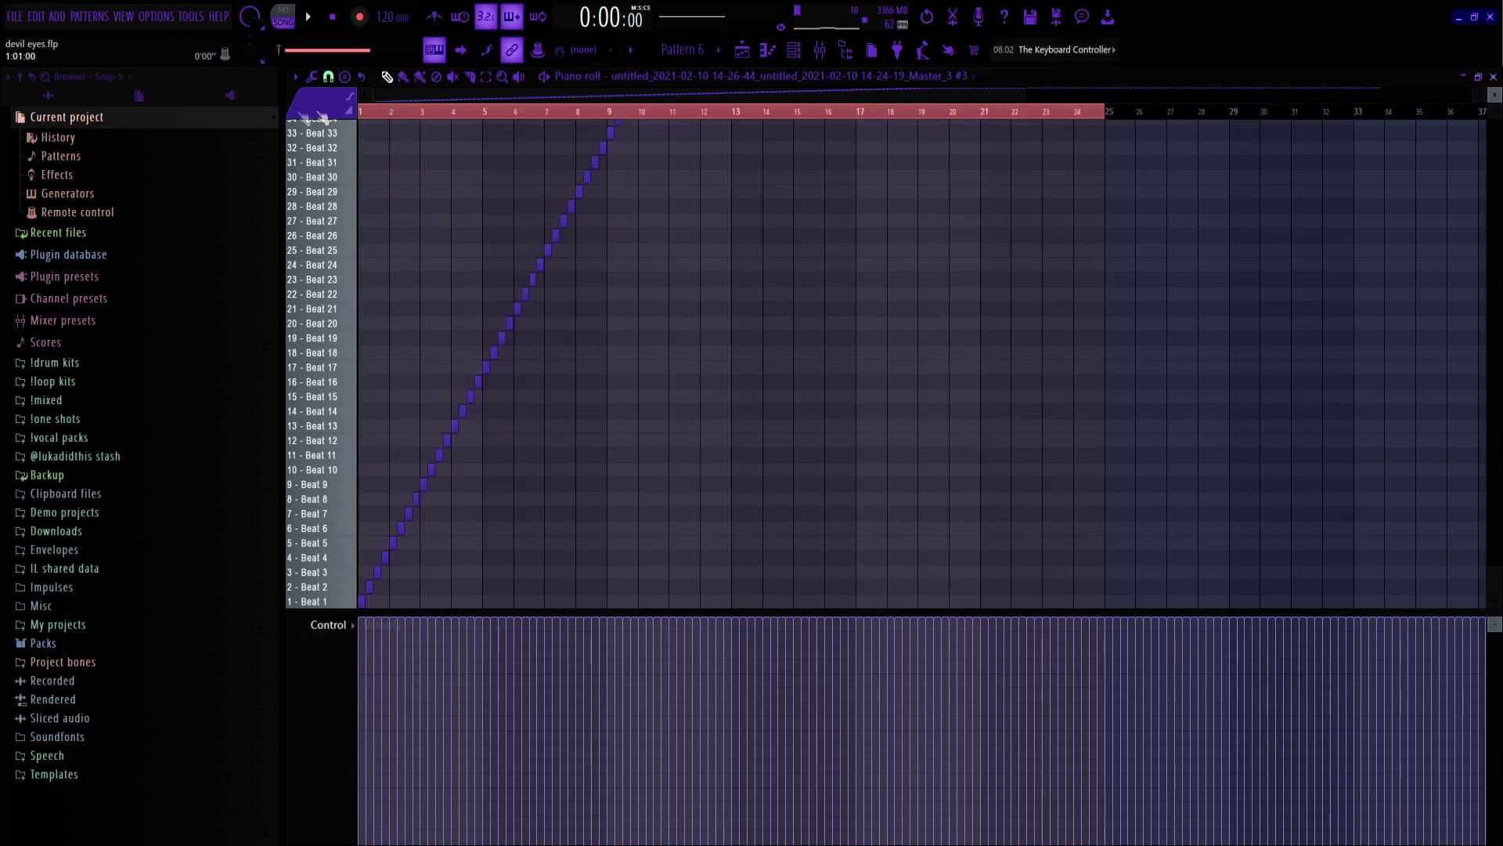
{"action": "key", "text": "space"}
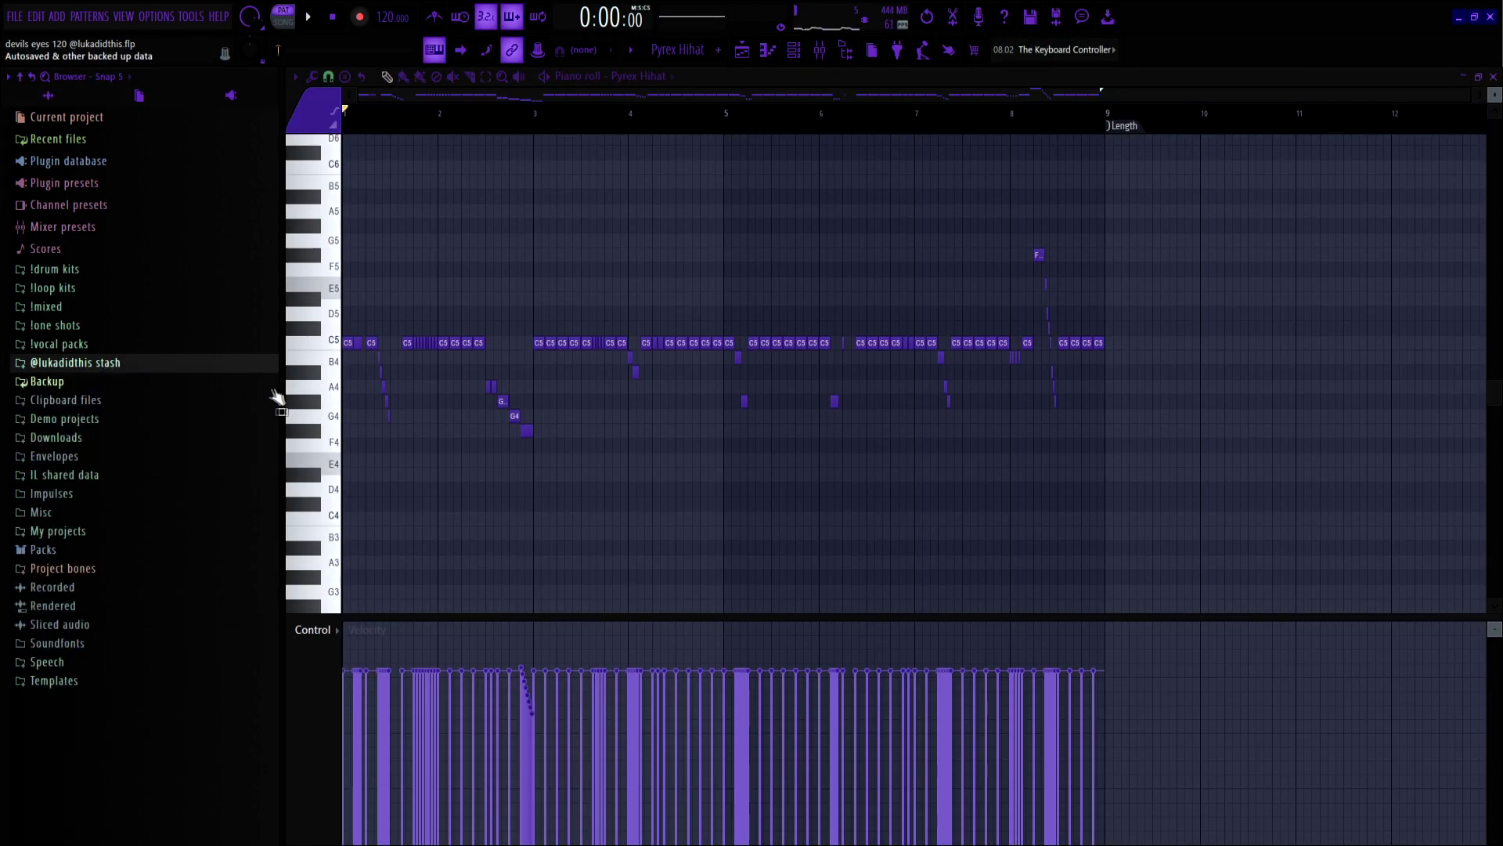
Play the Pyrex Hihat pattern while scrolling through its C5 hi-hat rolls
{"action": "scroll", "coordinate": [313, 399], "scroll_direction": "up", "scroll_amount": 5}
{"action": "scroll", "coordinate": [313, 399], "scroll_direction": "up", "scroll_amount": 2}
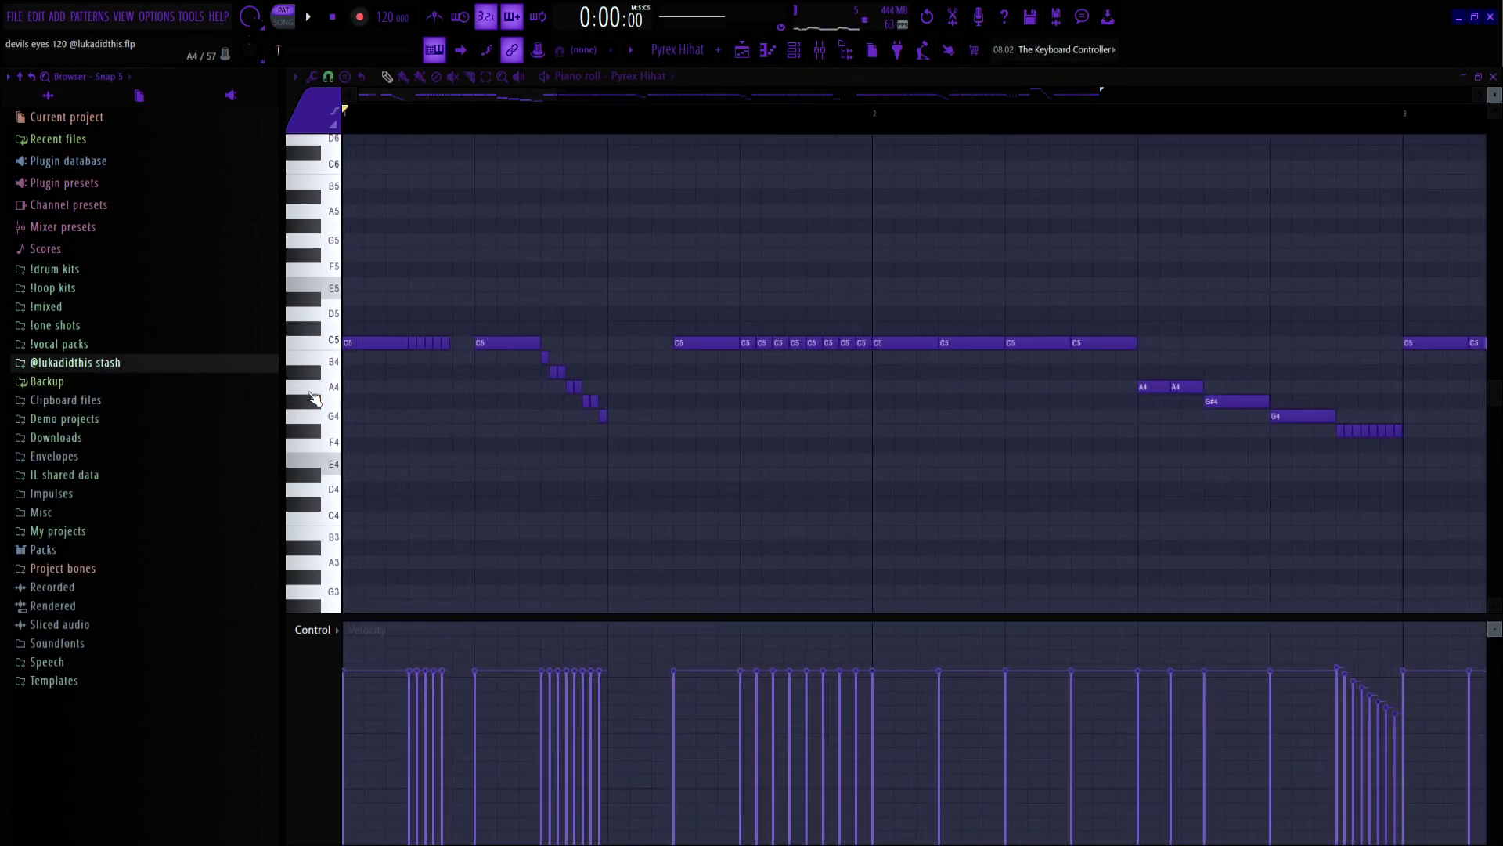
{"action": "scroll", "coordinate": [317, 392], "scroll_direction": "down", "scroll_amount": 6}
{"action": "scroll", "coordinate": [321, 386], "scroll_direction": "up", "scroll_amount": 3}
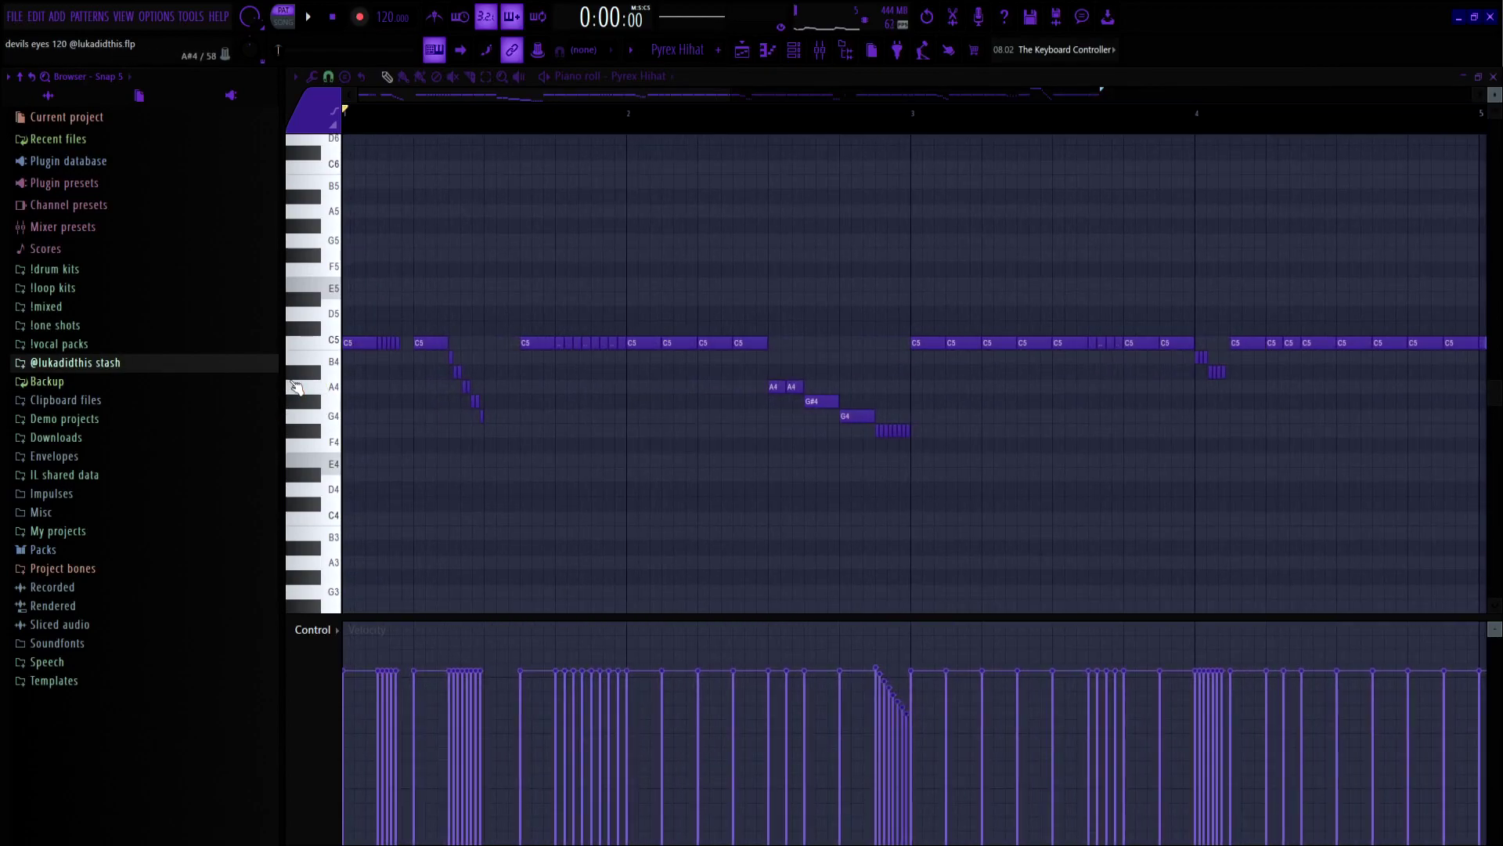
{"action": "key", "text": "space"}
{"action": "scroll", "coordinate": [462, 489], "scroll_direction": "down", "scroll_amount": 2}
{"action": "scroll", "coordinate": [470, 464], "scroll_direction": "down", "scroll_amount": 2}
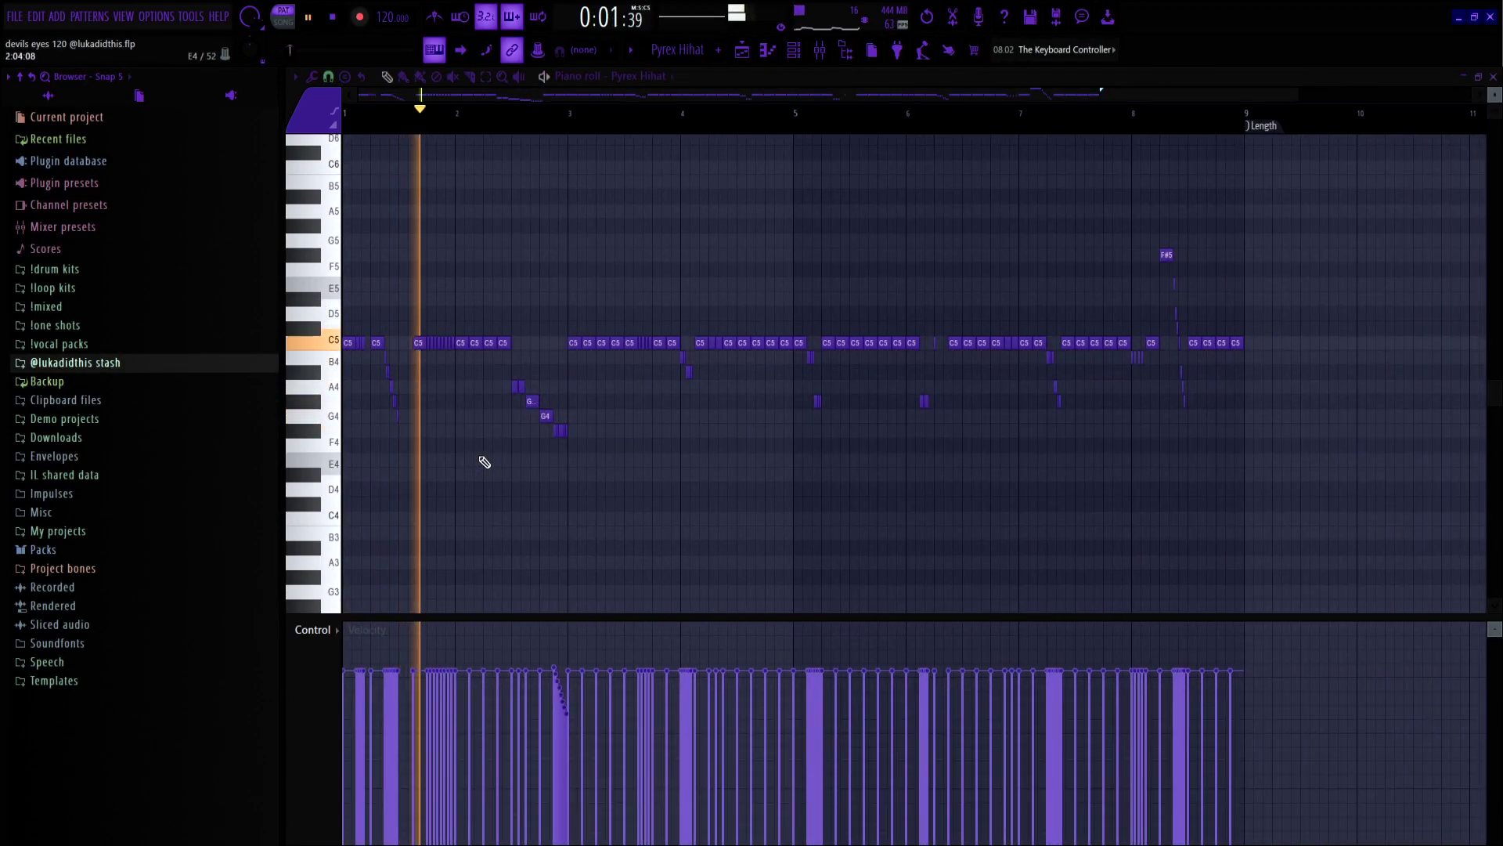
{"action": "scroll", "coordinate": [486, 464], "scroll_direction": "down", "scroll_amount": 1}
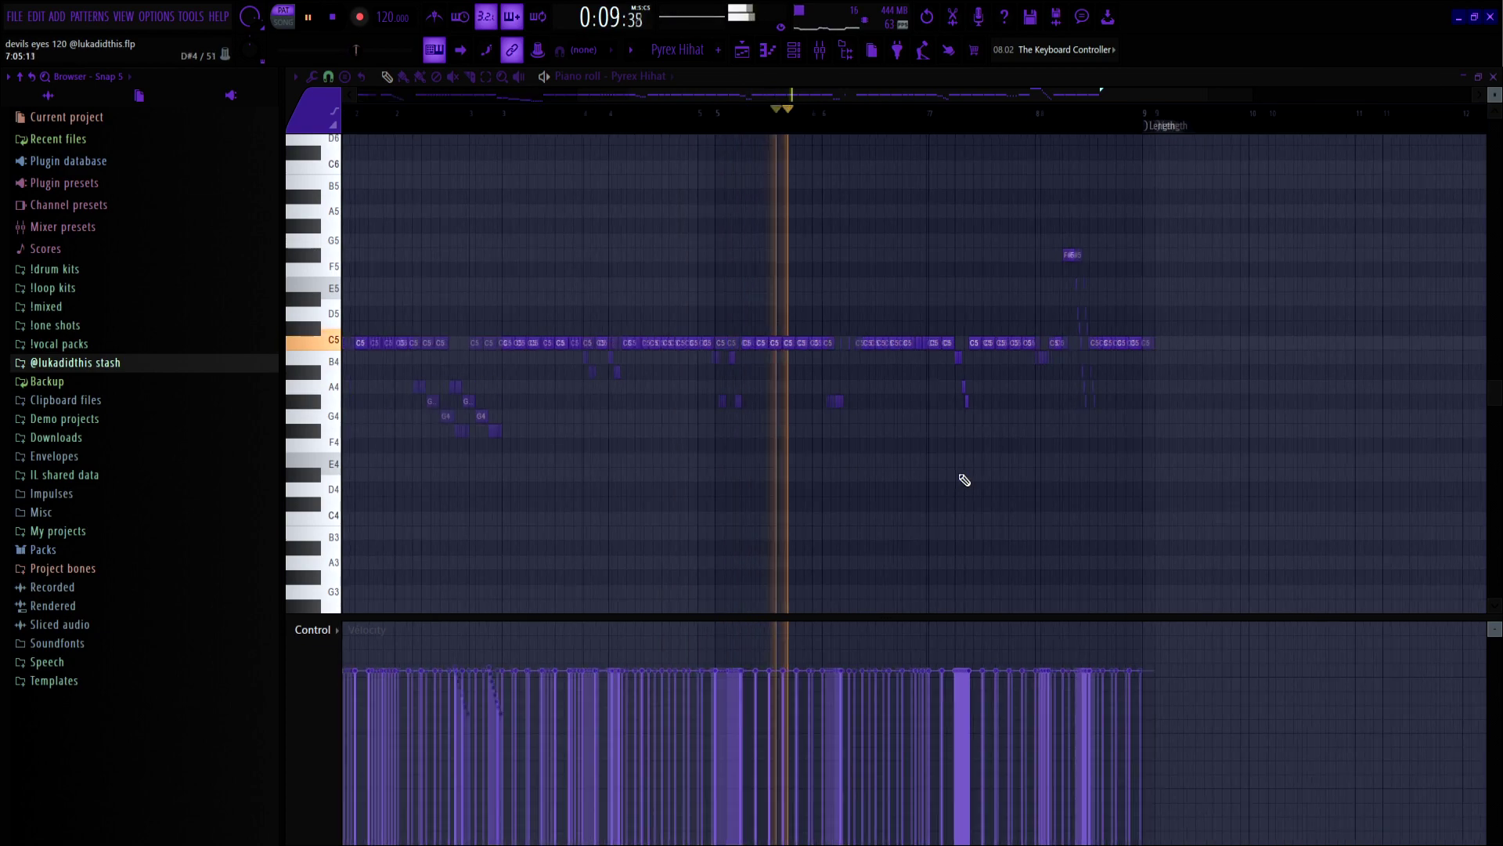
{"action": "scroll", "coordinate": [940, 480], "scroll_direction": "up", "scroll_amount": 3, "text": "ctrl"}
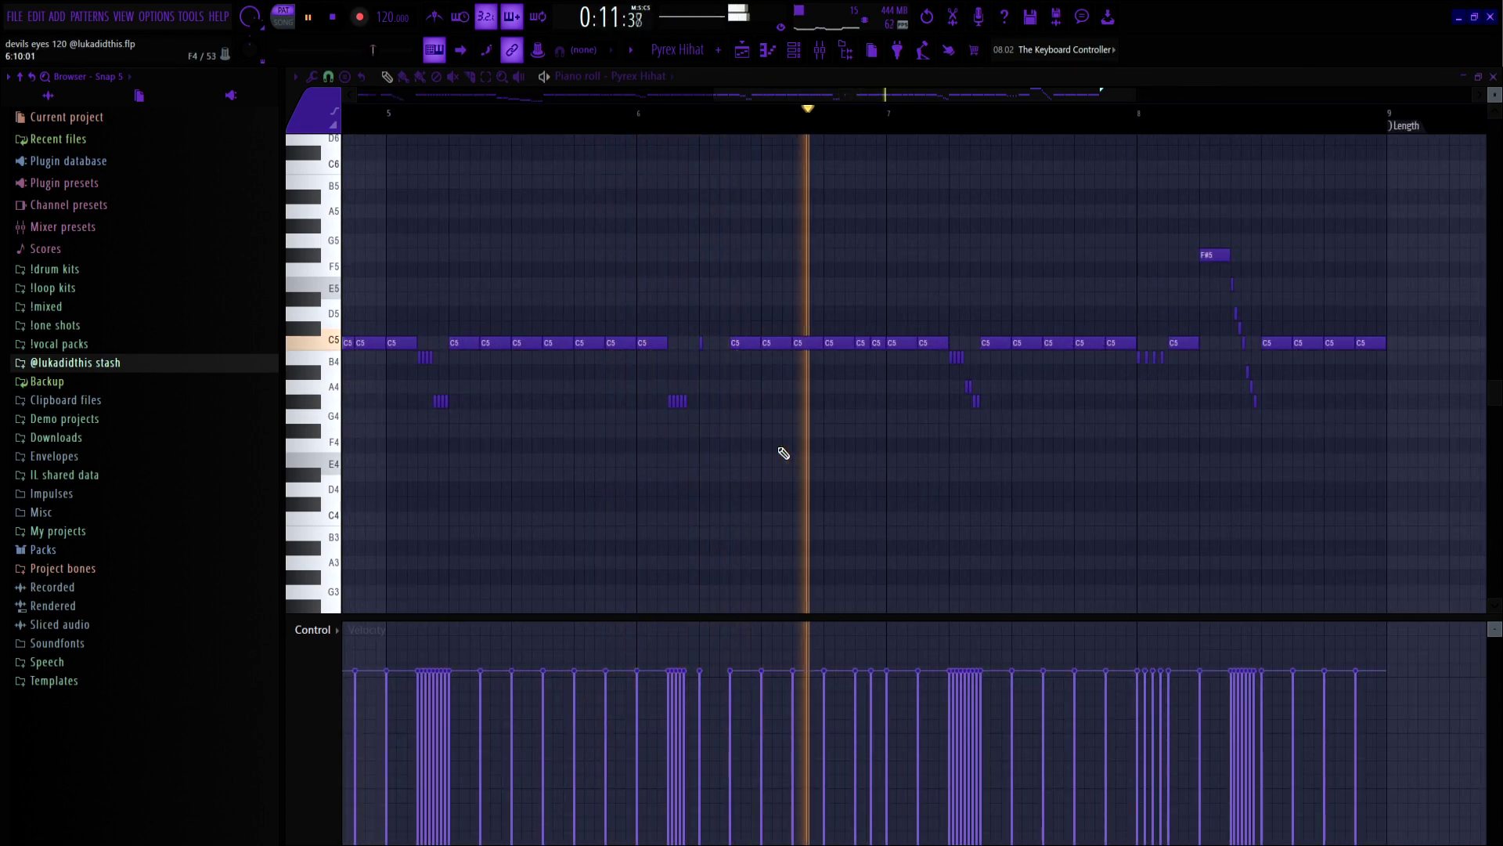
{"action": "scroll", "coordinate": [840, 463], "scroll_direction": "down", "scroll_amount": 1, "text": "ctrl"}
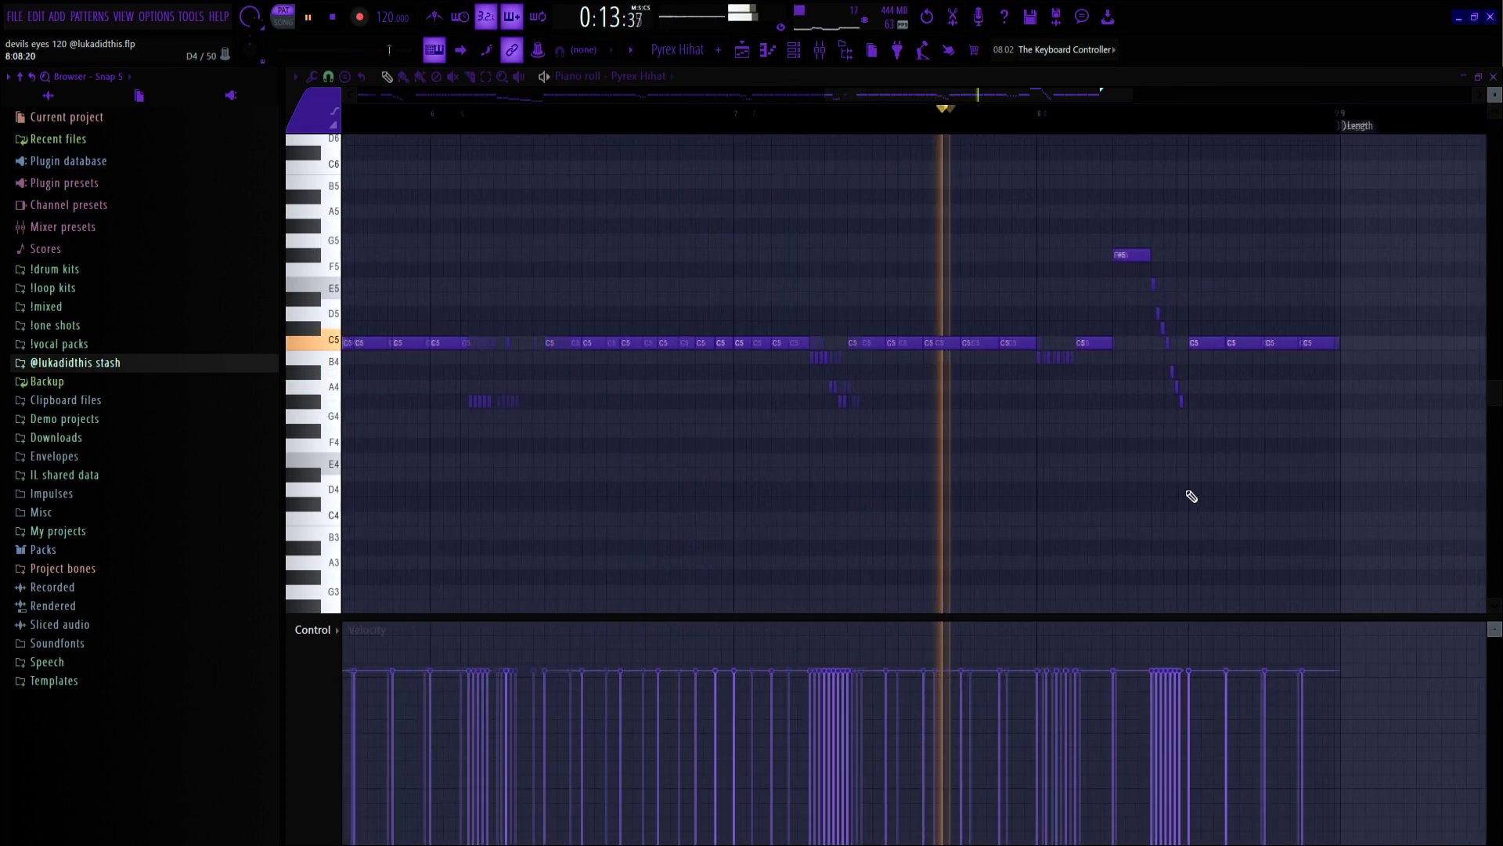
{"action": "scroll", "coordinate": [1147, 495], "scroll_direction": "up", "scroll_amount": 3, "text": "ctrl"}
{"action": "scroll", "coordinate": [933, 509], "scroll_direction": "down", "scroll_amount": 2, "text": "ctrl"}
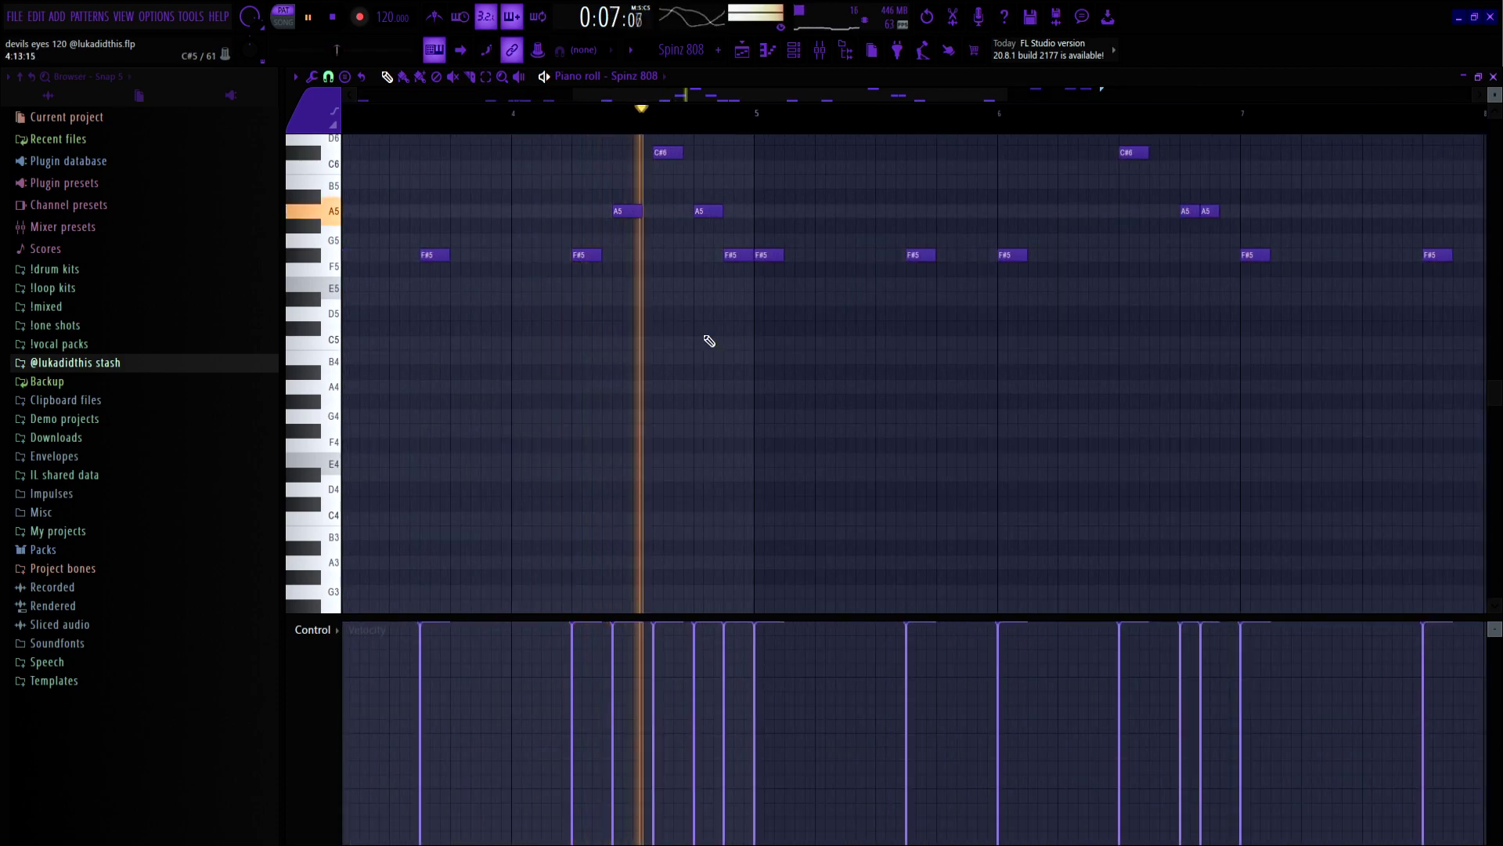
Scroll through the Spinz 808 bass notes, then return to the Playlist
{"action": "scroll", "coordinate": [697, 355], "scroll_direction": "up", "scroll_amount": 1}
{"action": "scroll", "coordinate": [838, 358], "scroll_direction": "up", "scroll_amount": 2}
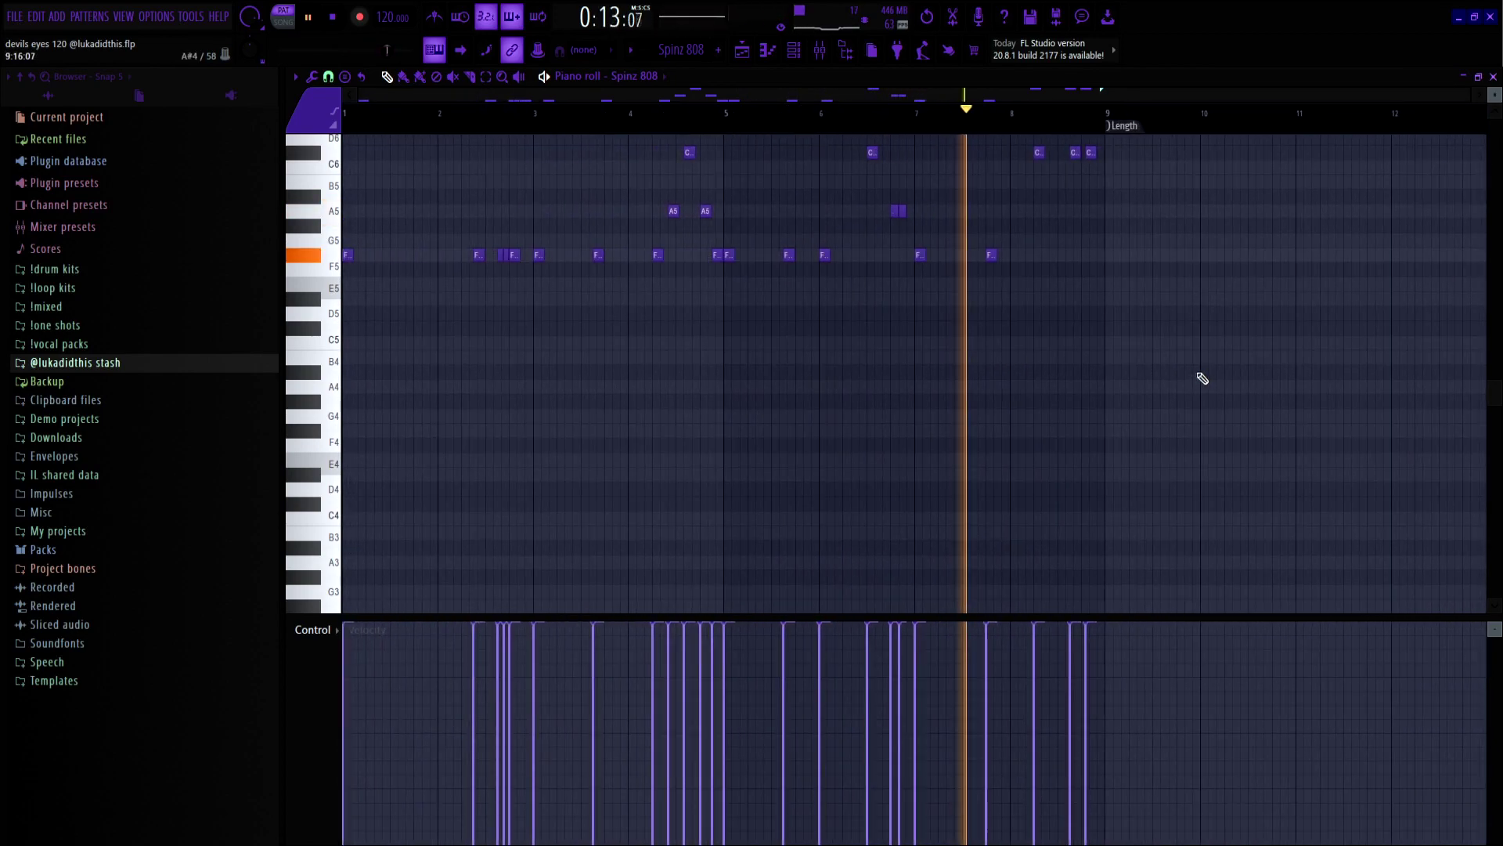
{"action": "scroll", "coordinate": [1096, 380], "scroll_direction": "up", "scroll_amount": 2}
{"action": "scroll", "coordinate": [1059, 379], "scroll_direction": "down", "scroll_amount": 2}
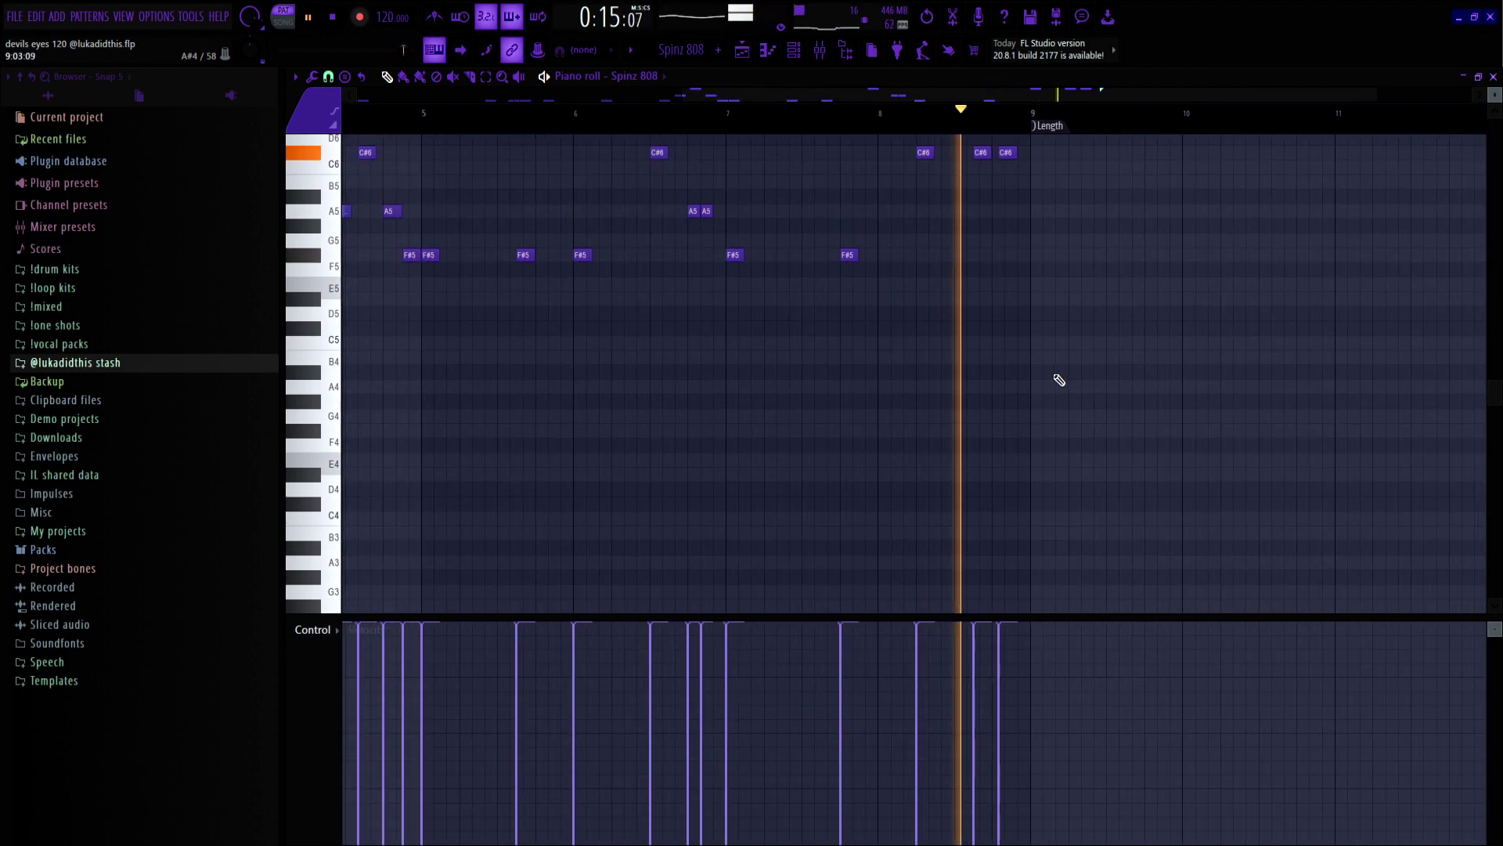
{"action": "key", "text": "F5"}
Open and play the Rack Kick pattern's sparse C5 kick hits
{"action": "double_click", "coordinate": [340, 182]}
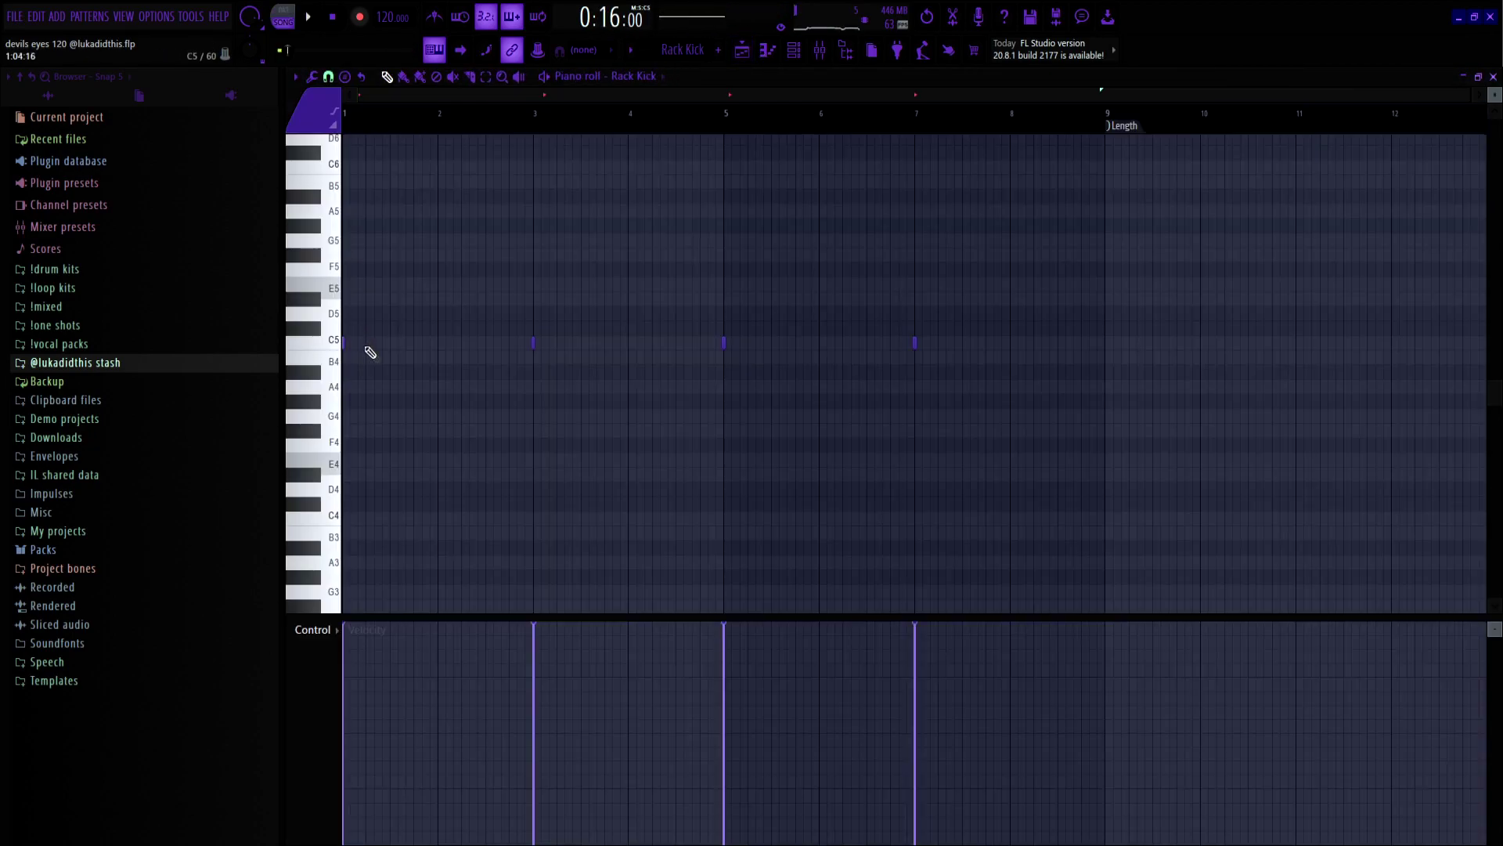
{"action": "scroll", "coordinate": [315, 351], "scroll_direction": "up", "scroll_amount": 2}
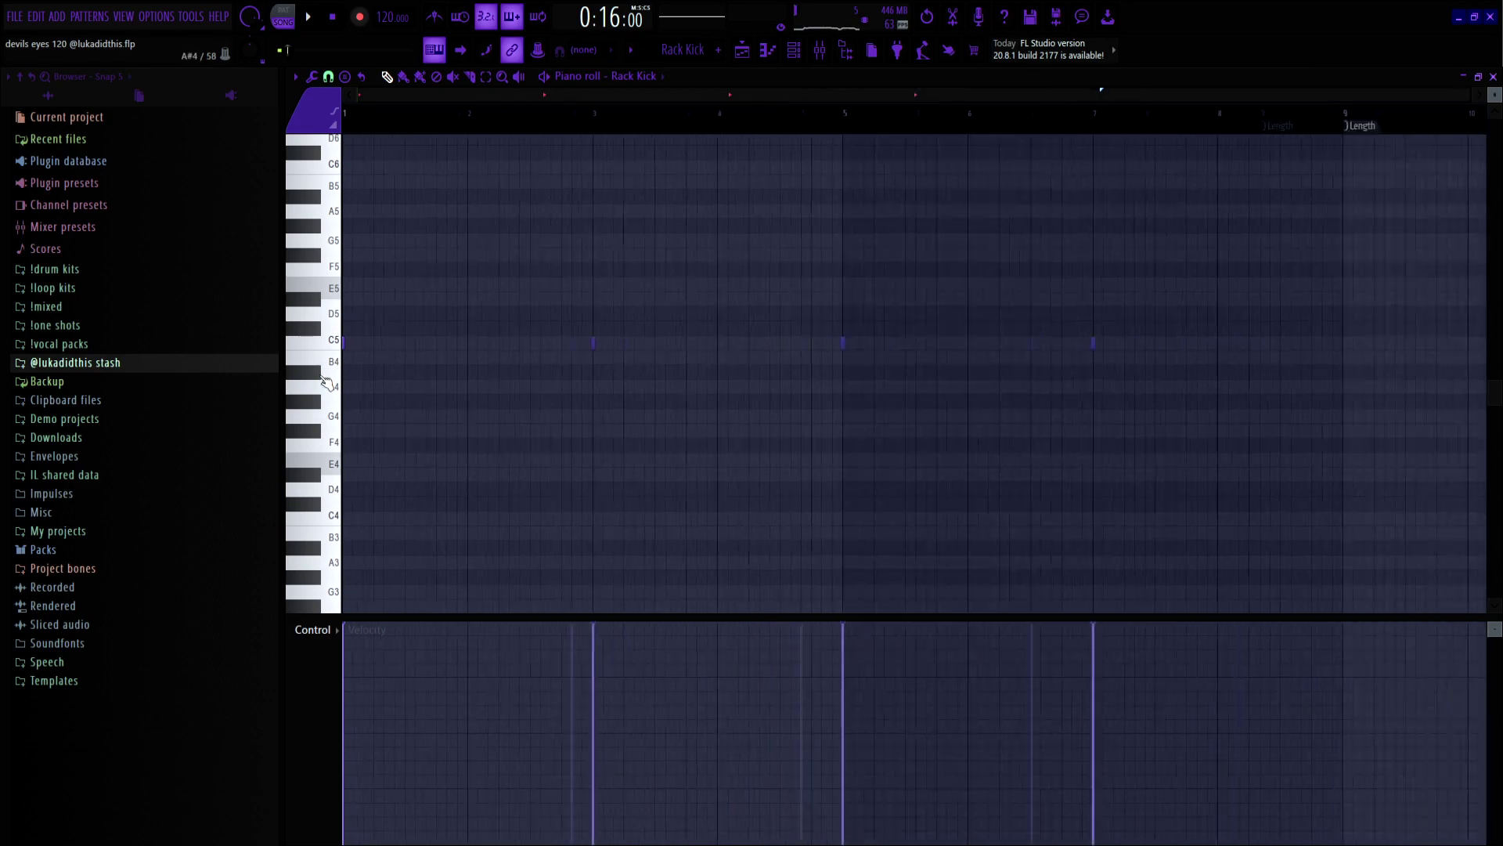
{"action": "scroll", "coordinate": [316, 351], "scroll_direction": "down", "scroll_amount": 2}
{"action": "key", "text": "space"}
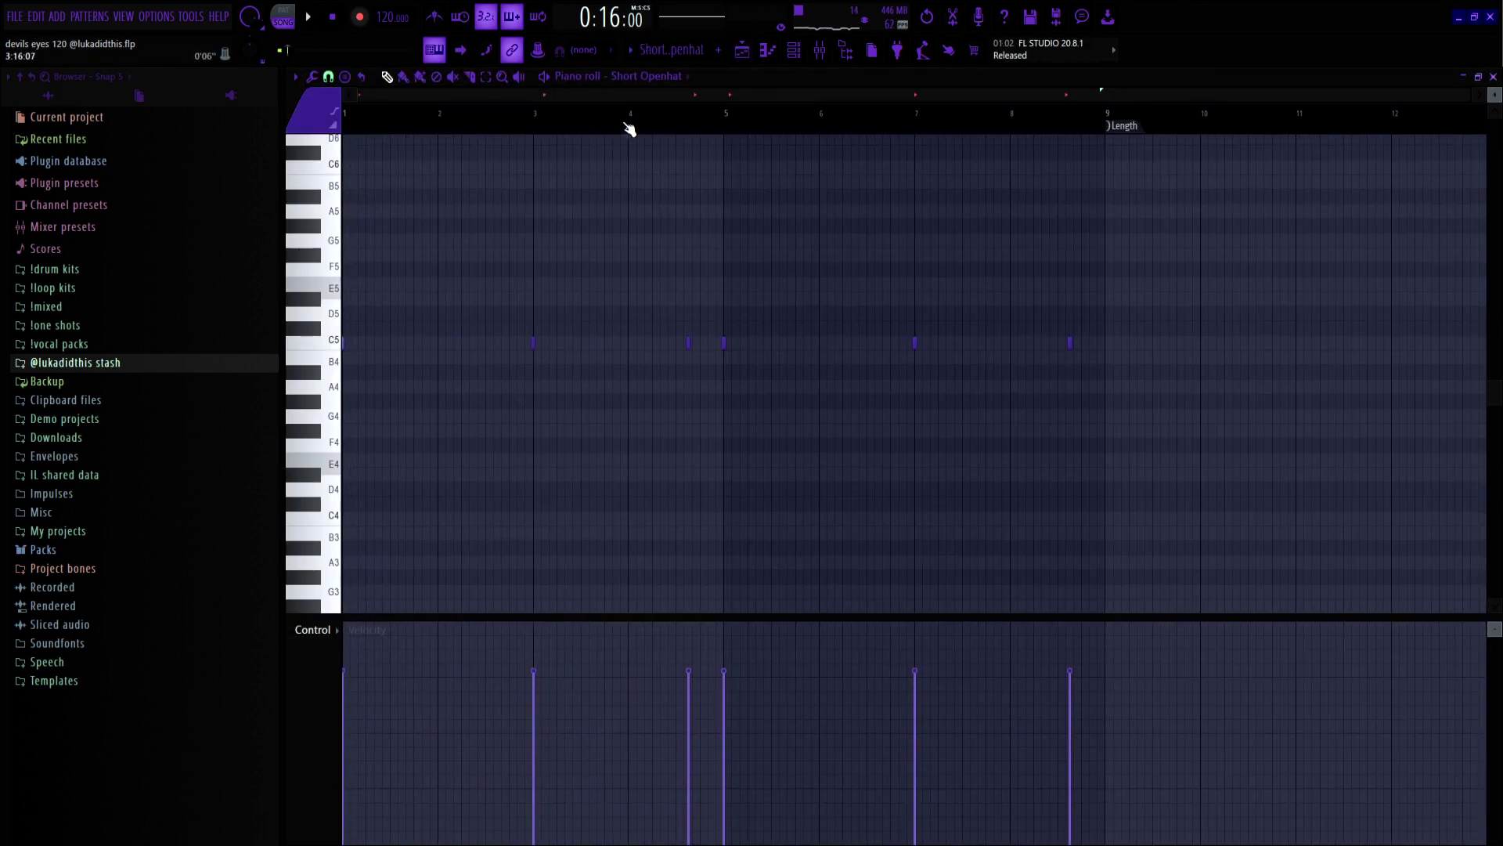
Play the Short Openhat pattern, return to the Playlist and unsolo all tracks
{"action": "key", "text": "space"}
{"action": "scroll", "coordinate": [552, 396], "scroll_direction": "down", "scroll_amount": 2}
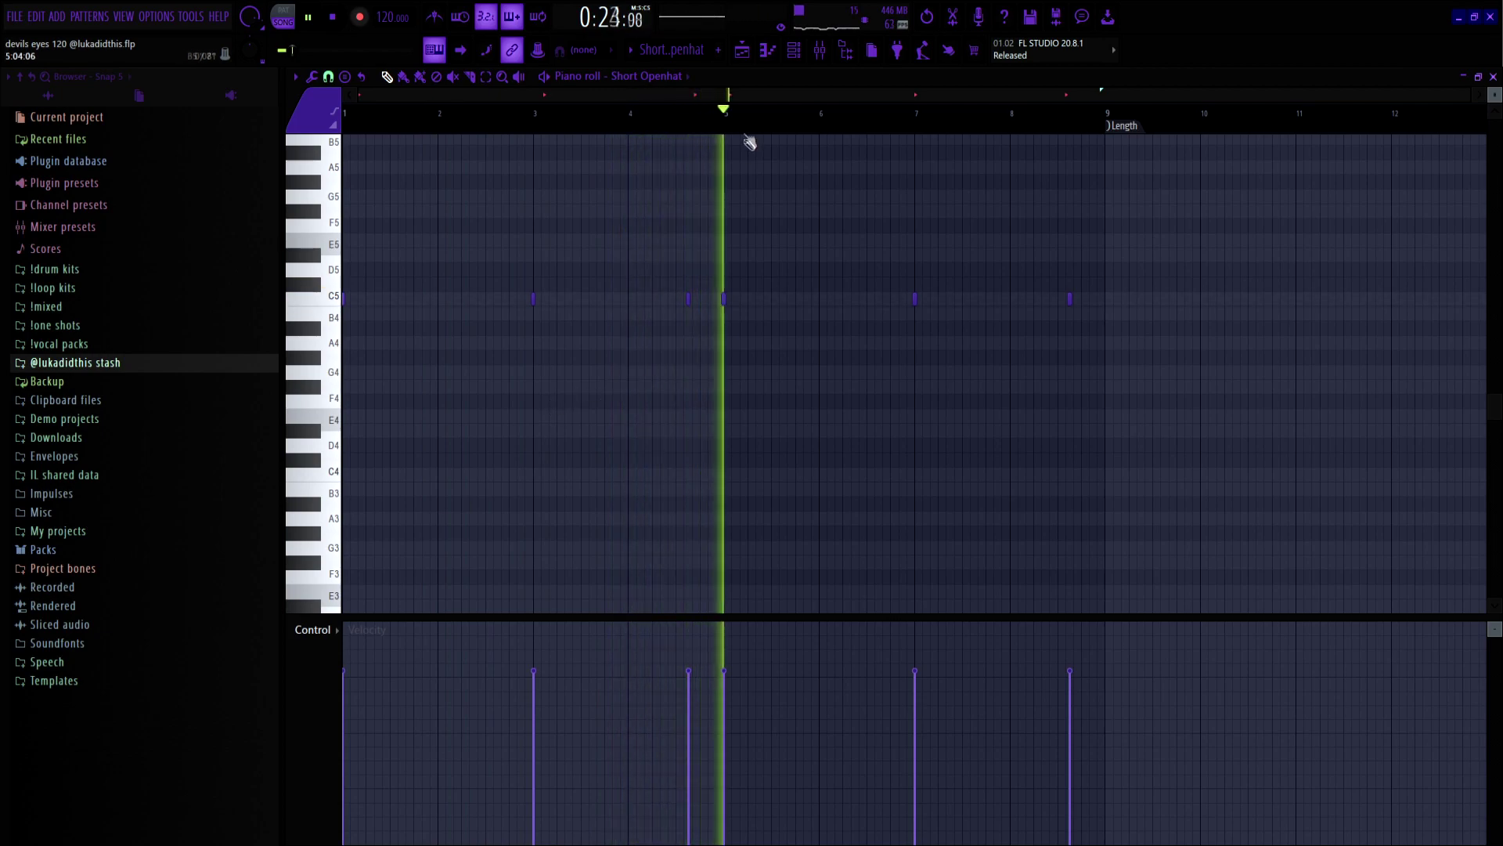
{"action": "key", "text": "space"}
{"action": "key", "text": "F5"}
{"action": "right_click", "coordinate": [487, 385]}
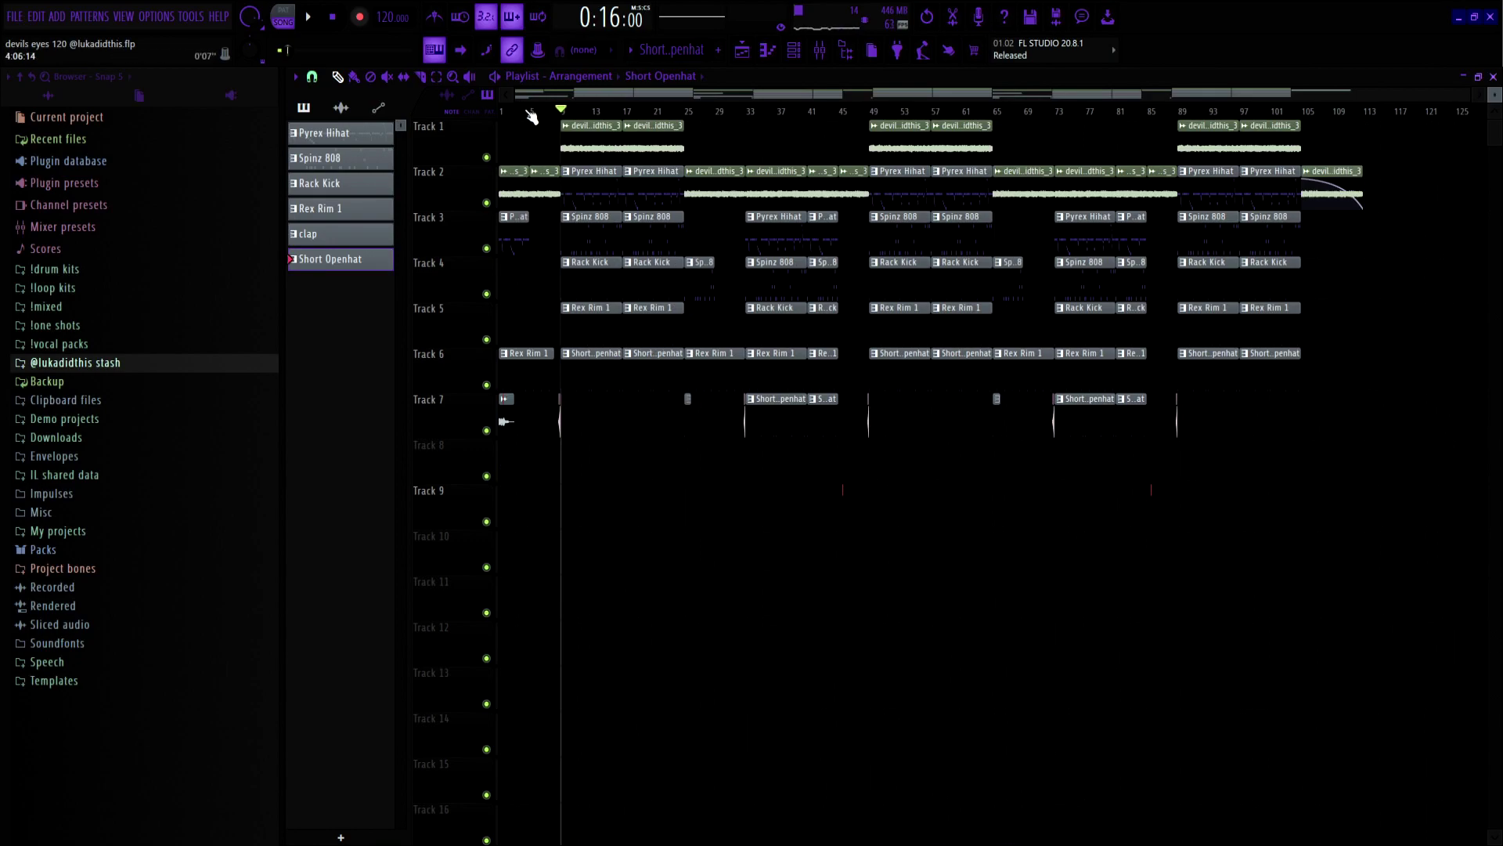
{"action": "key", "text": "space"}
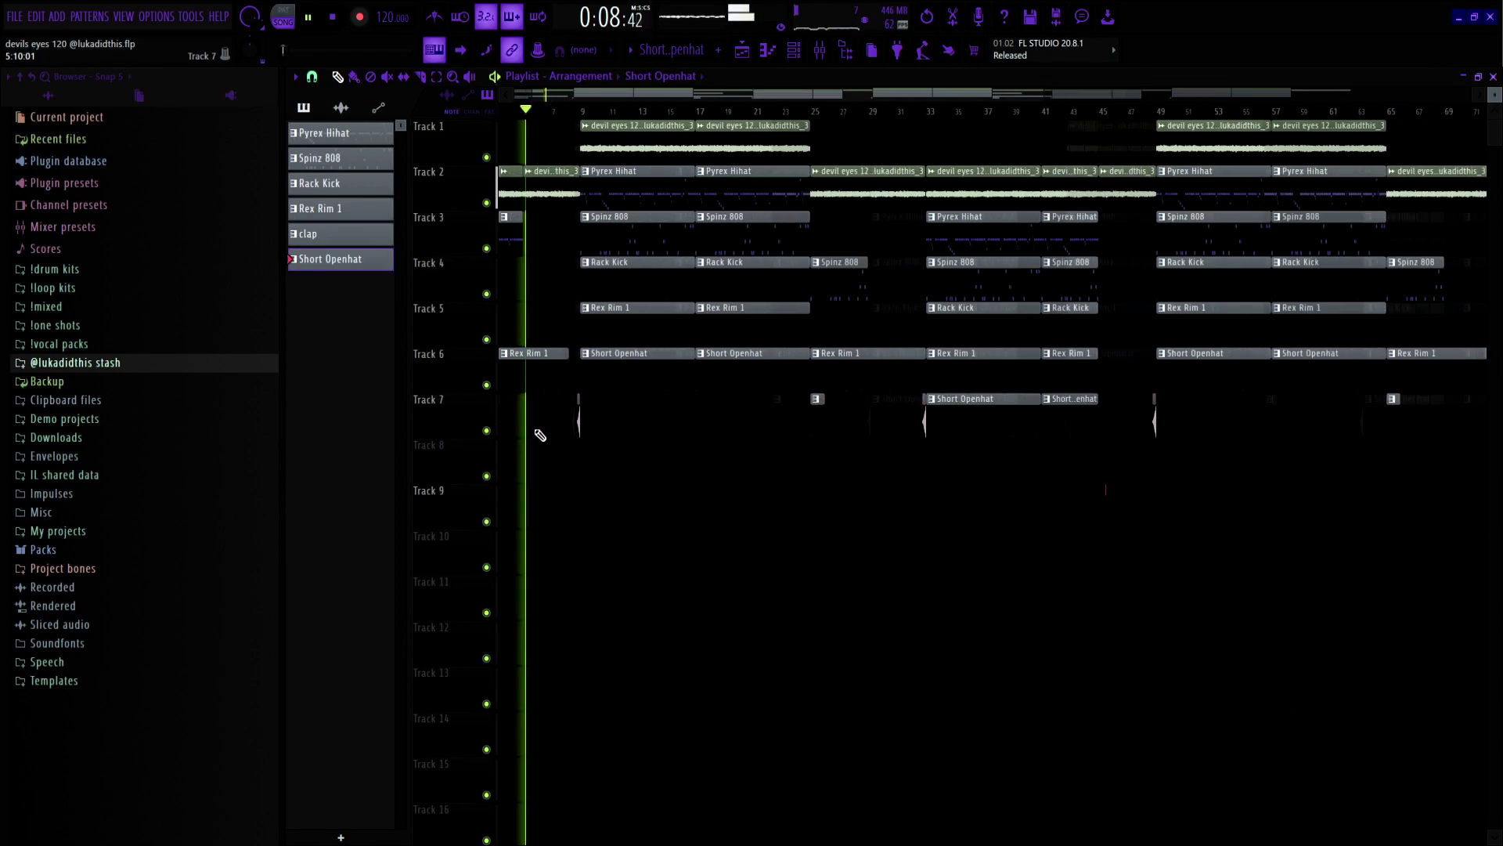
{"action": "scroll", "coordinate": [538, 435], "scroll_direction": "up", "scroll_amount": 3}
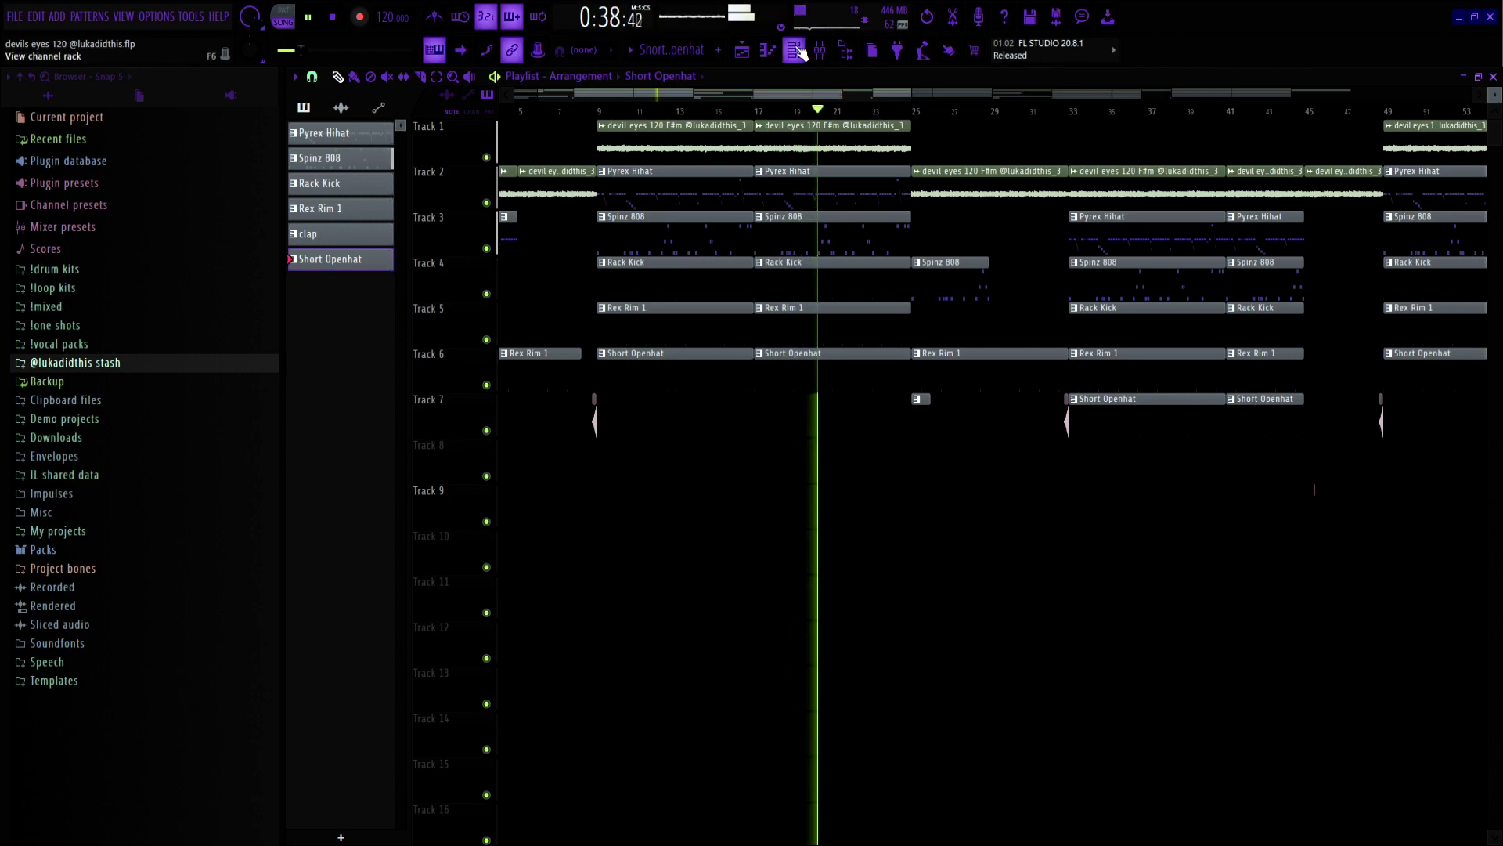
{"action": "key", "text": "F6"}
{"action": "key", "text": "F6"}
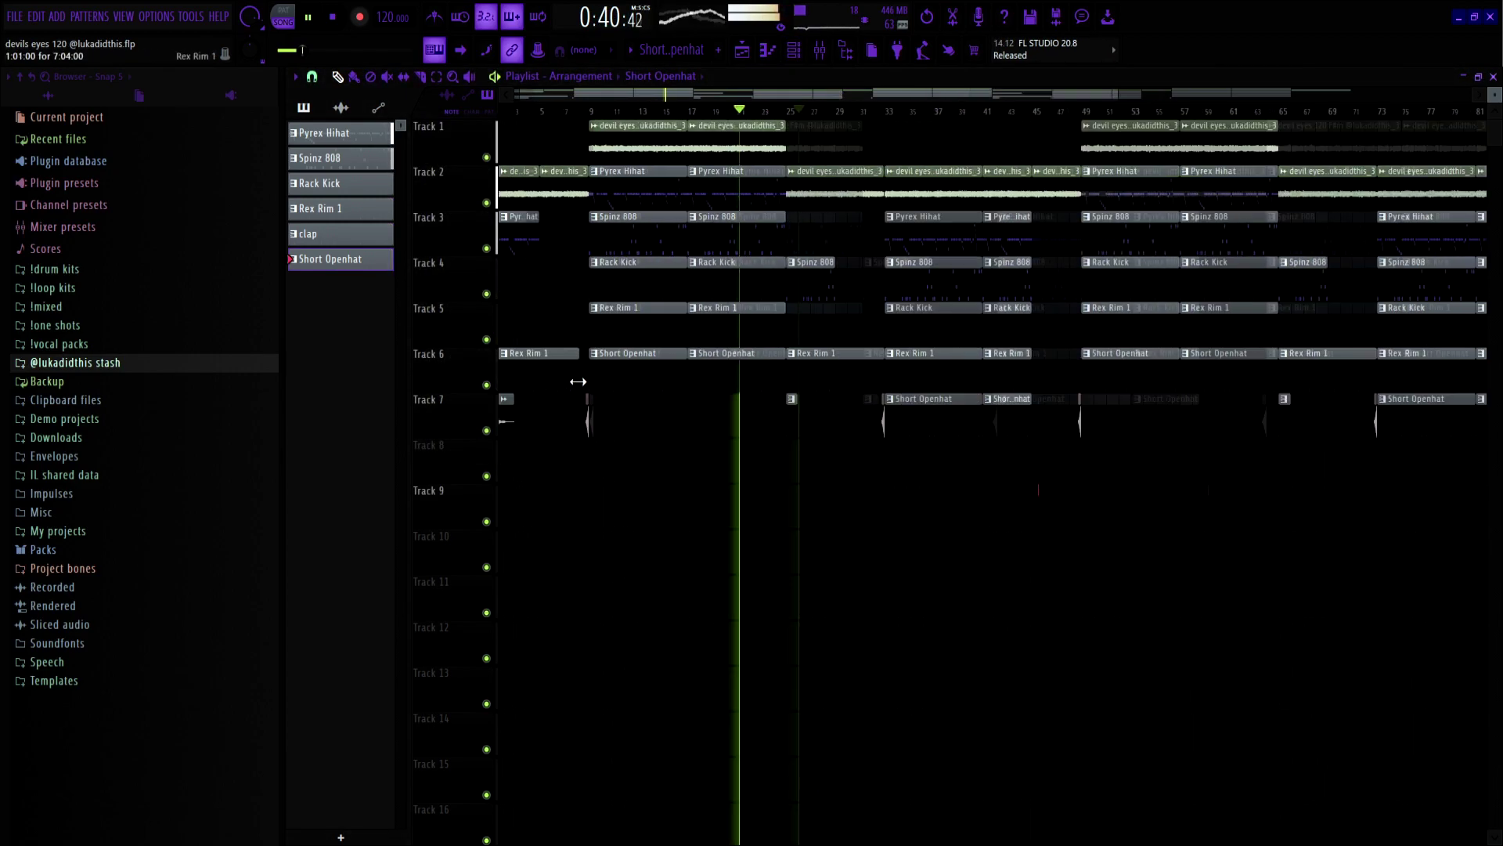
{"action": "scroll", "coordinate": [692, 372], "scroll_direction": "up", "scroll_amount": 2}
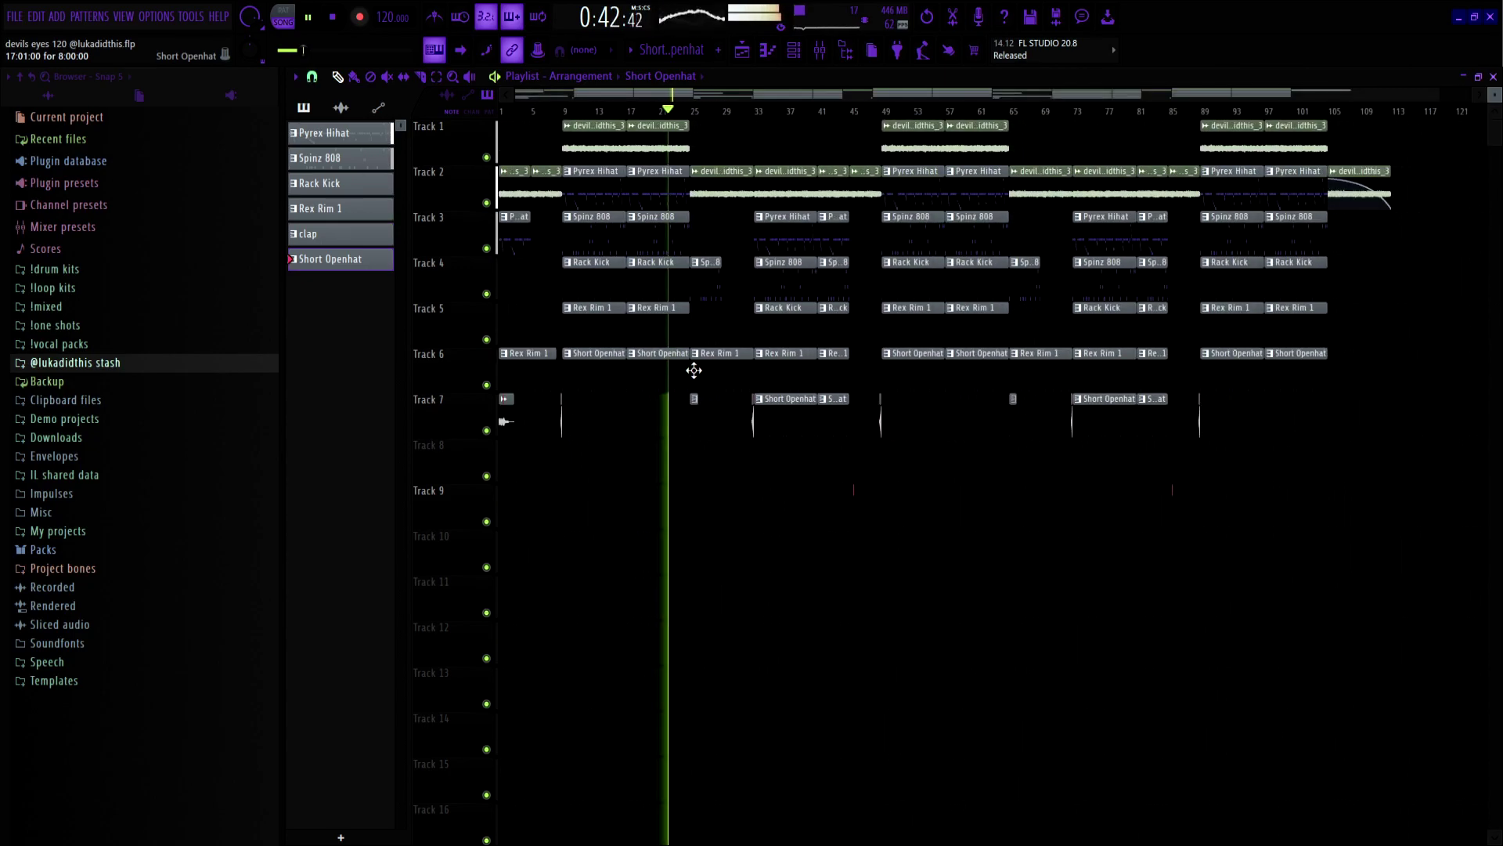
{"action": "scroll", "coordinate": [693, 371], "scroll_direction": "up", "scroll_amount": 1}
{"action": "scroll", "coordinate": [693, 367], "scroll_direction": "down", "scroll_amount": 3}
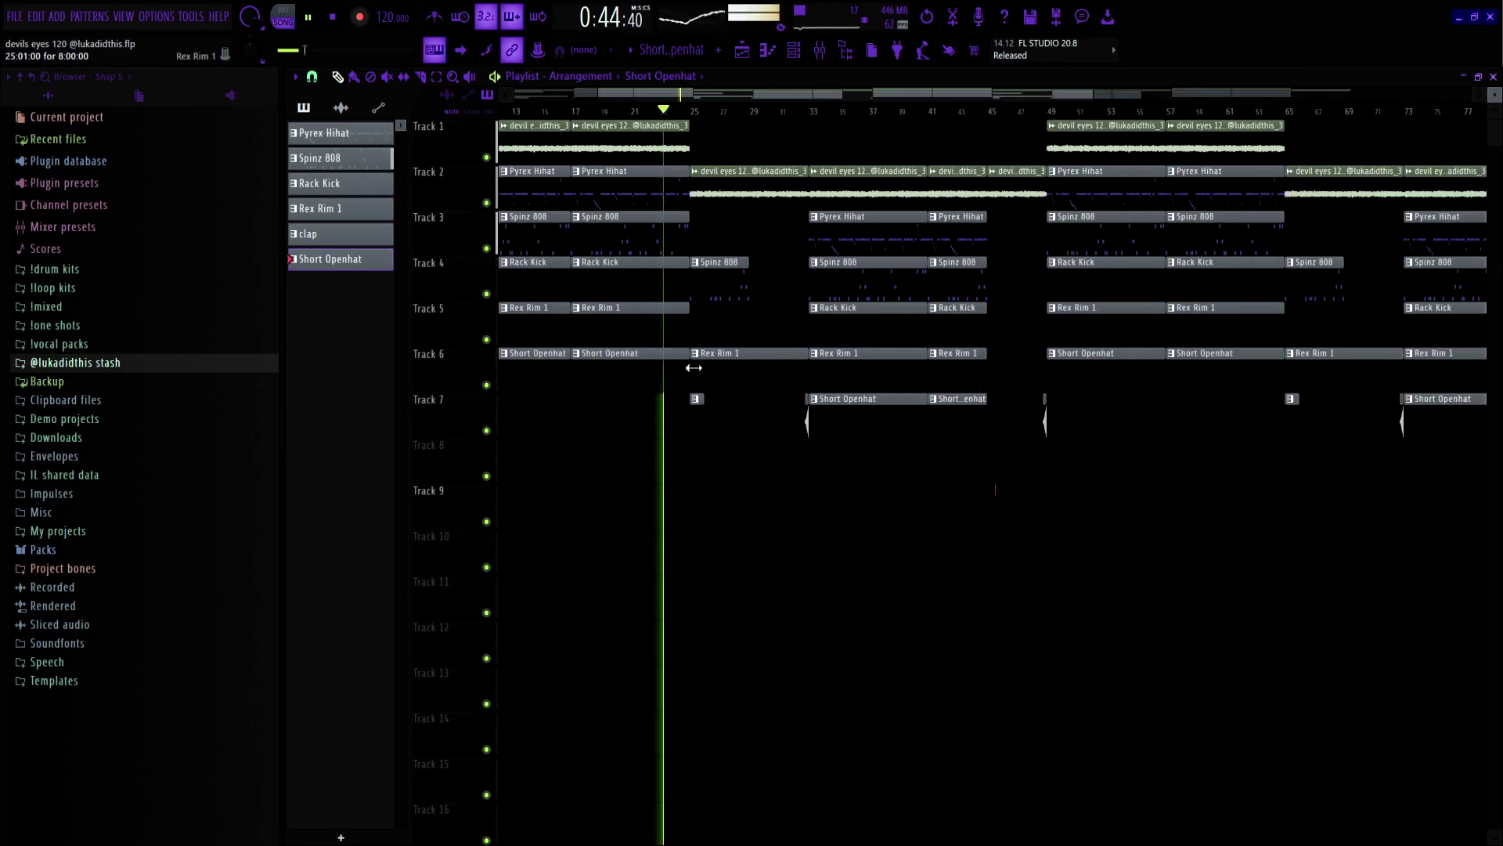
{"action": "scroll", "coordinate": [695, 365], "scroll_direction": "down", "scroll_amount": 1}
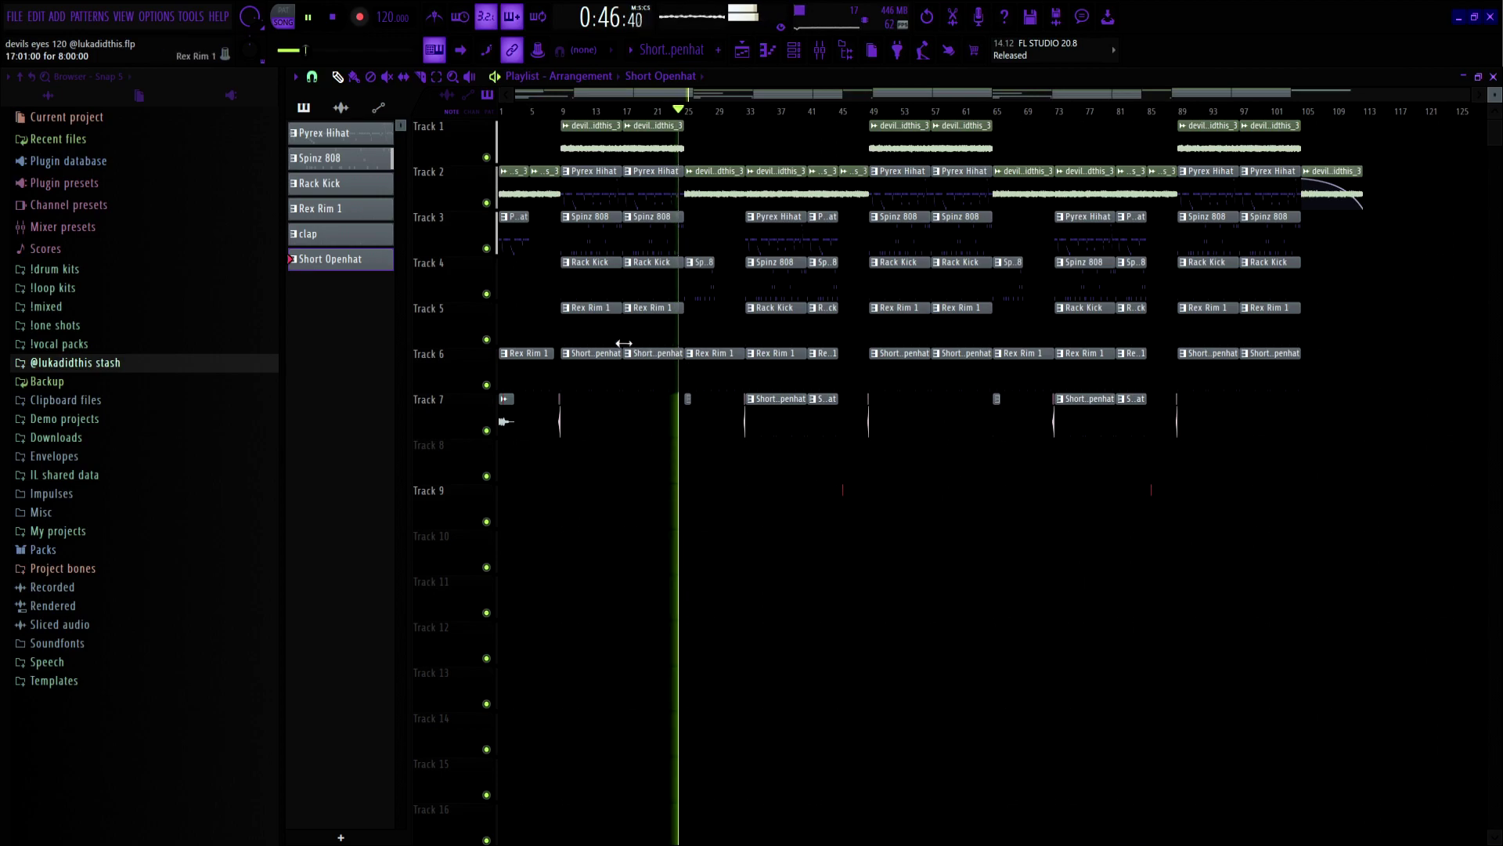
{"action": "scroll", "coordinate": [725, 339], "scroll_direction": "up", "scroll_amount": 2}
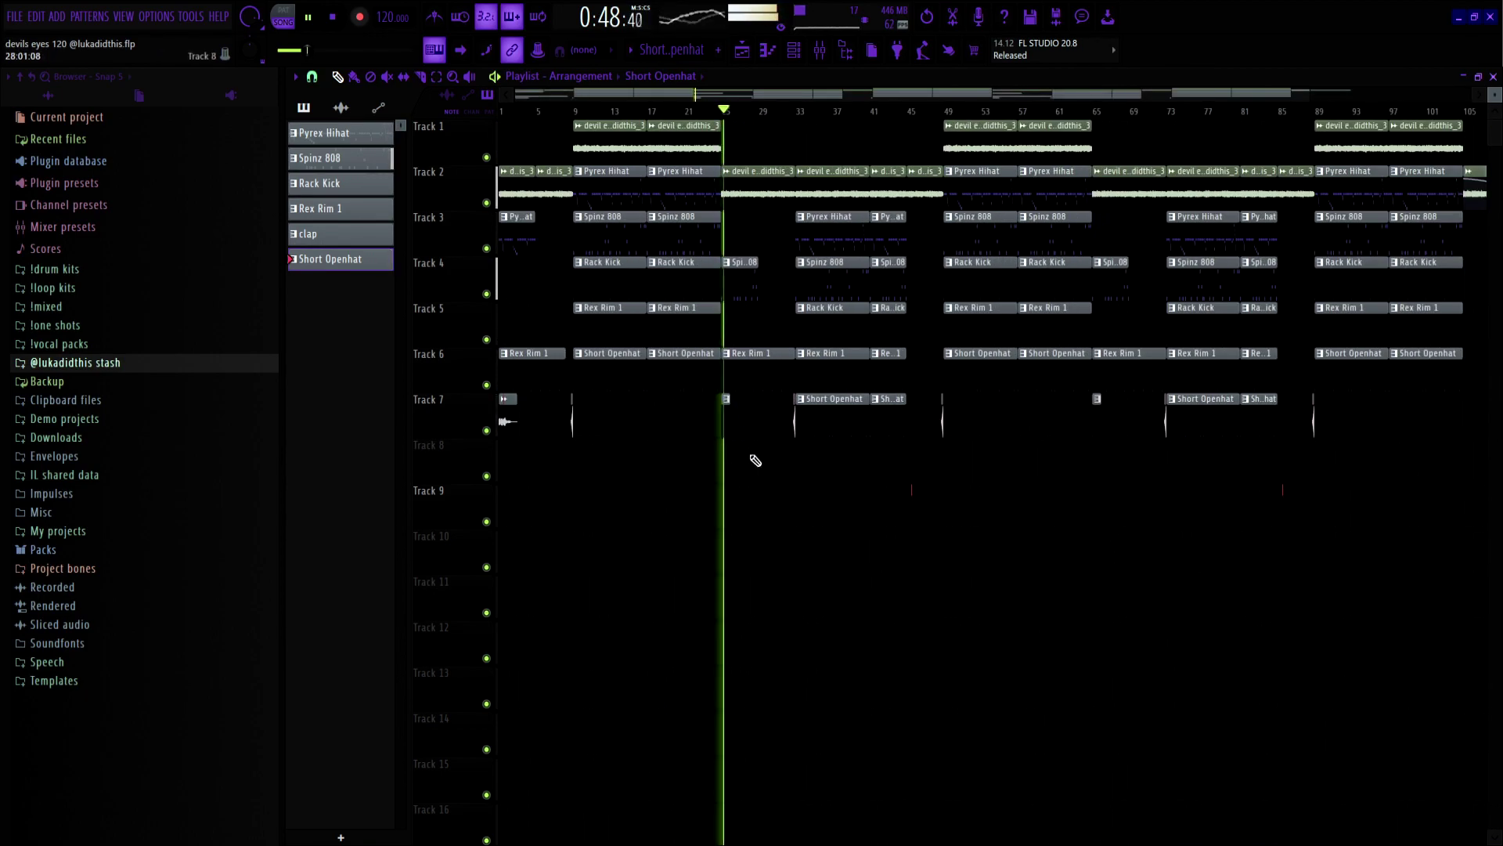